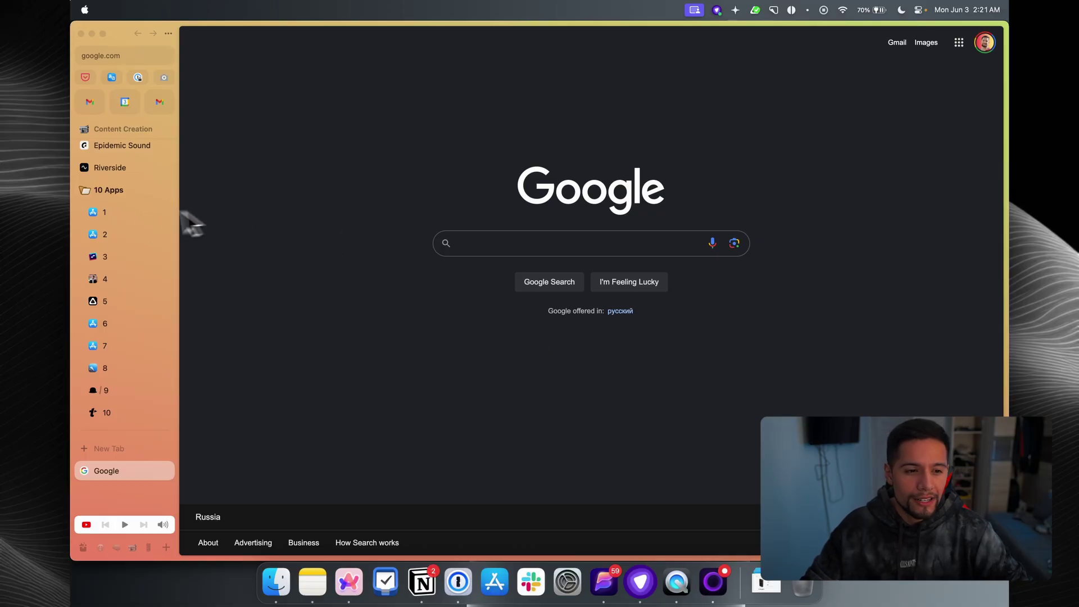
# Step: Load the Amphetamine Mac App Store page from tab '1' in the 10 Apps sidebar folder
pyautogui.click(114, 214)
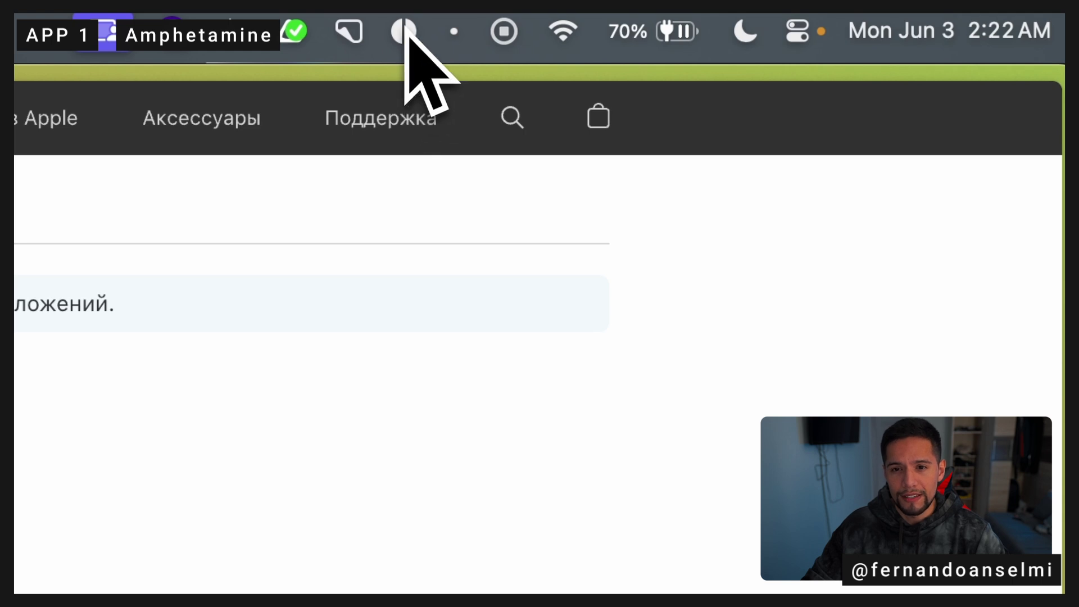
# Step: Show Amphetamine's options menu from its half-circle menu-bar icon
pyautogui.click(404, 34)
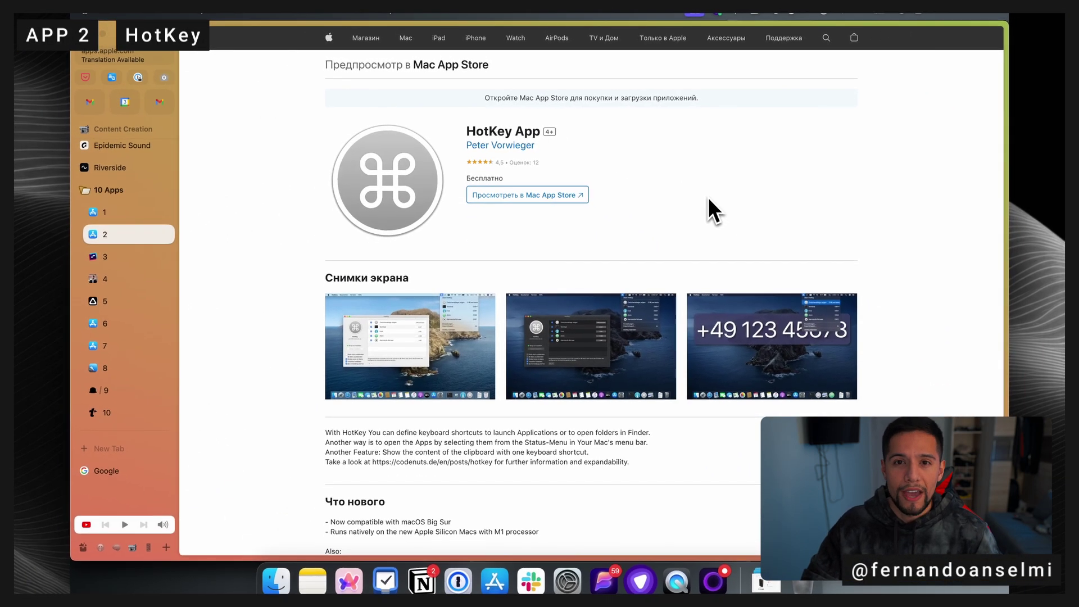
# Step: Use HotKey shortcuts to jump between Notion's Notepad, Arc, Notepad again, and Finder's Downloads folder
pyautogui.hotkey('ctrl', 'alt', 'n')
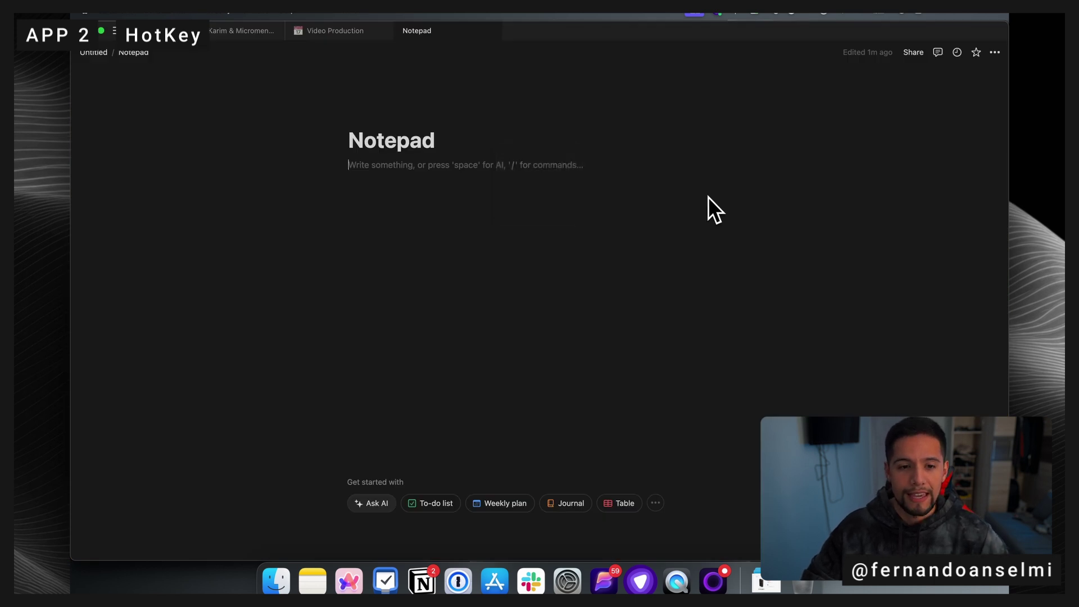
pyautogui.hotkey('ctrl', 'alt', 'a')
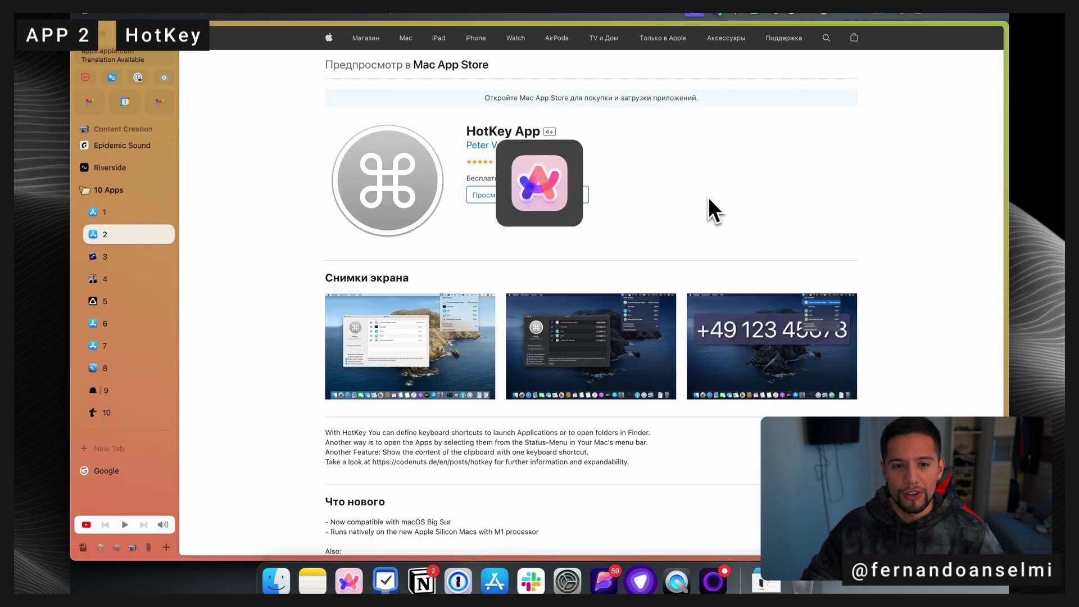
pyautogui.hotkey('ctrl', 'alt', 'n')
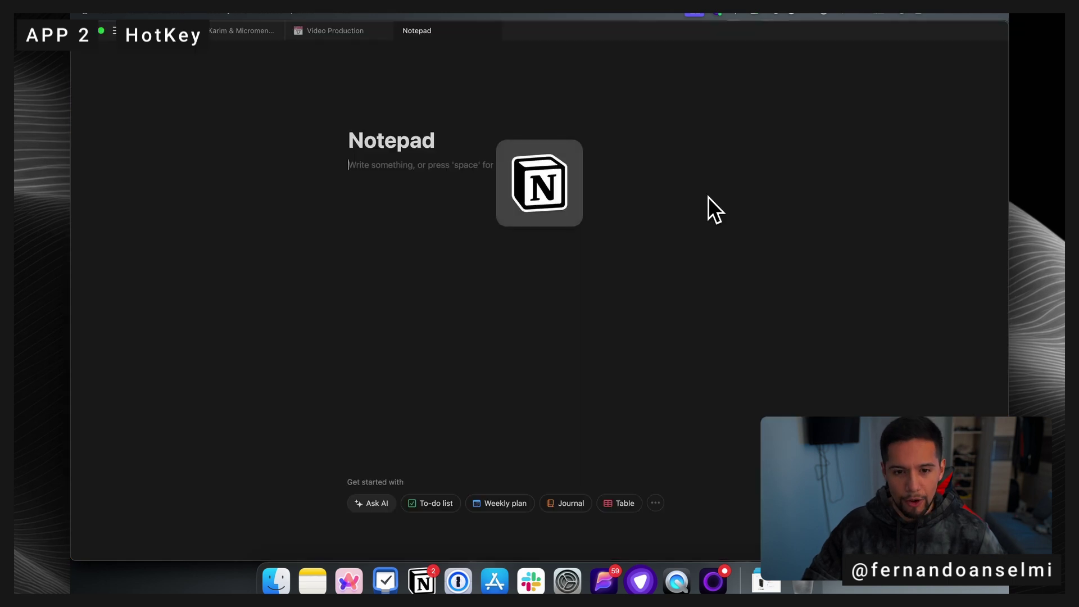
pyautogui.hotkey('ctrl', 'alt', 'd')
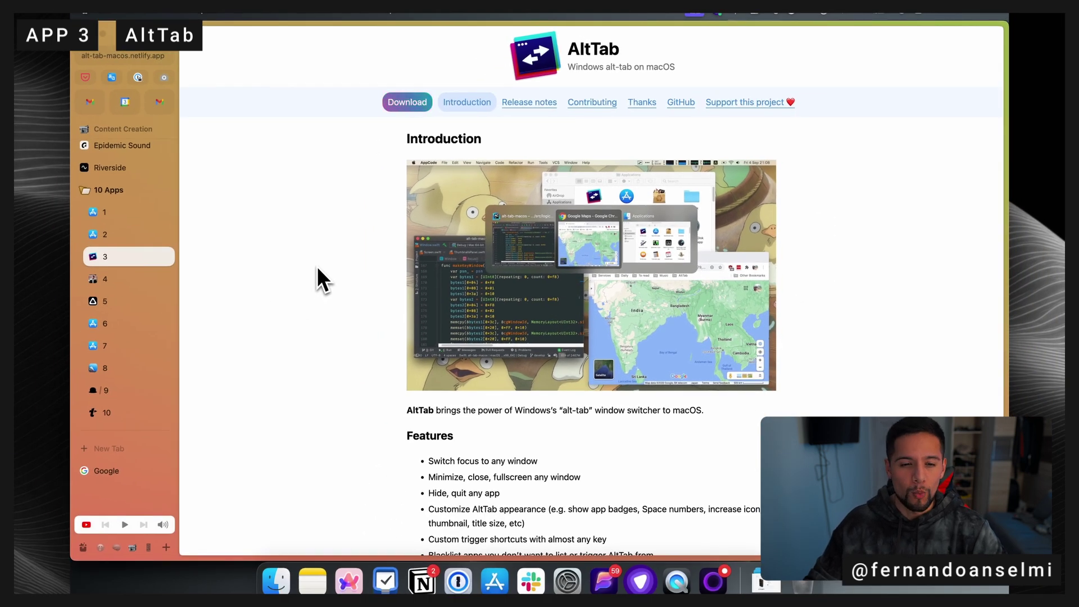
# Step: Hide Arc with Cmd+H and bring it back twice, returning to the AltTab page
pyautogui.press('super+h')
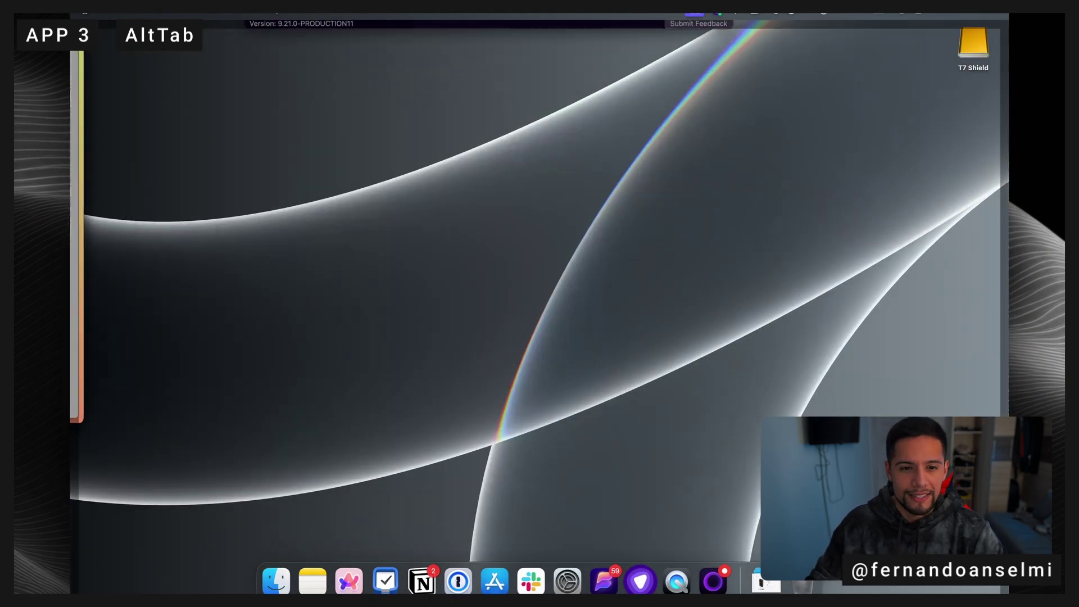
pyautogui.hotkey('alt', 'Tab')
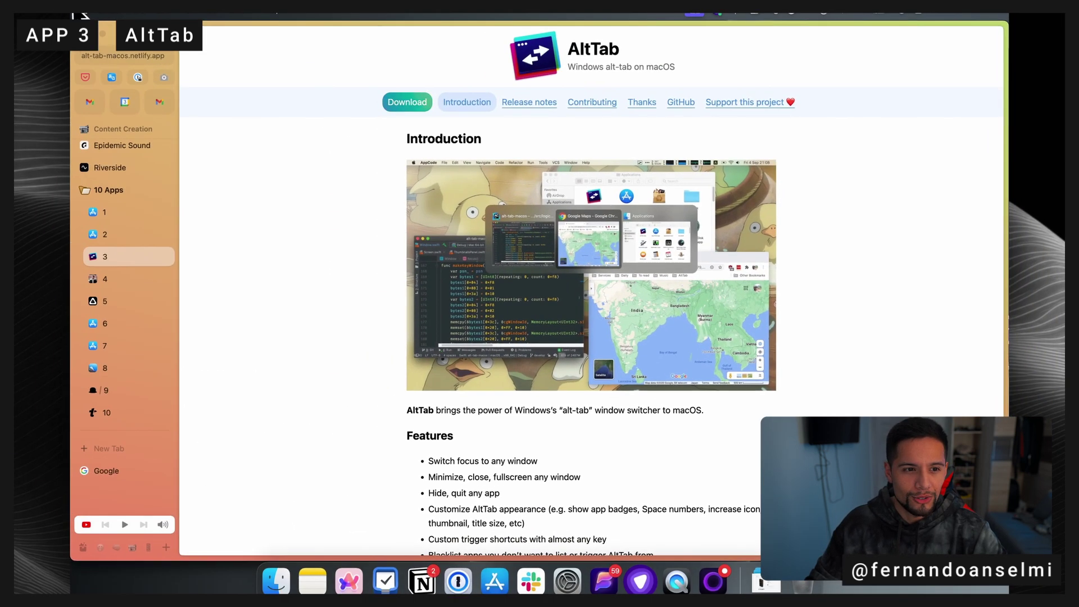
pyautogui.press('super+h')
pyautogui.hotkey('alt', 'Tab')
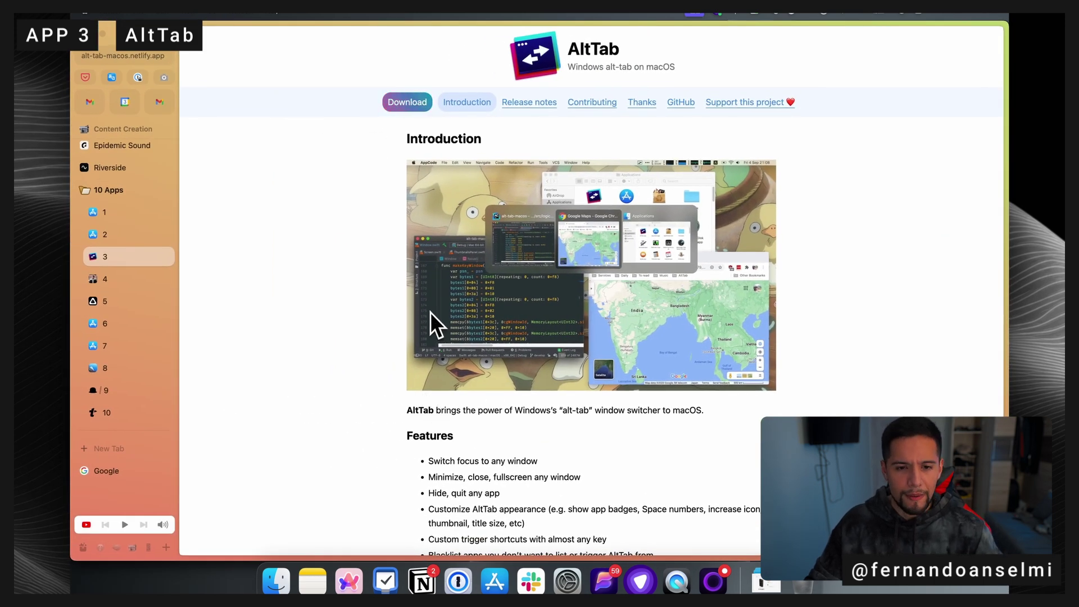
pyautogui.hotkey('alt', 'Tab')
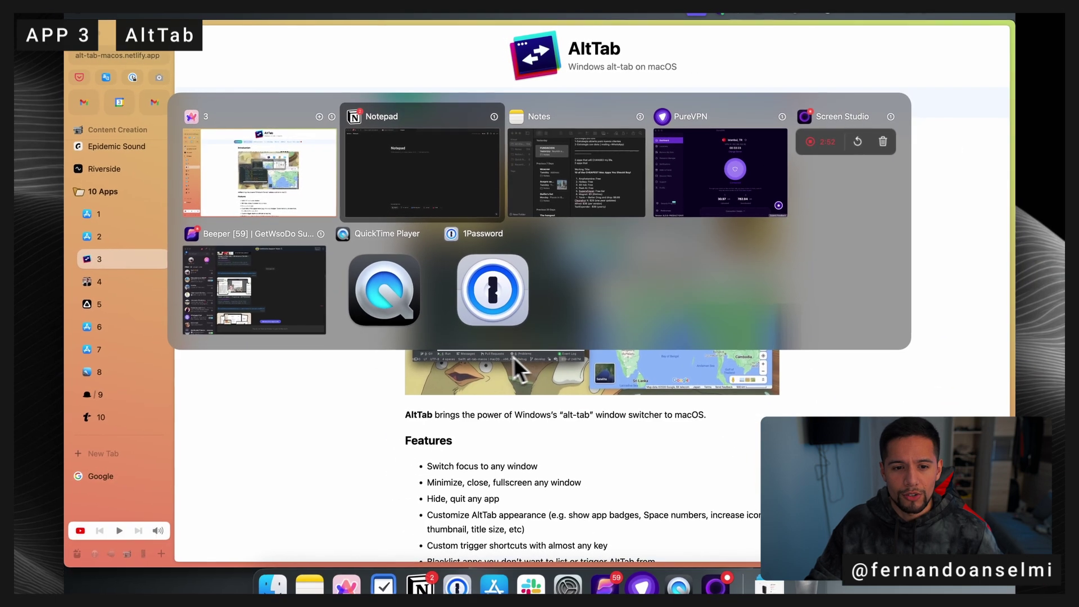
pyautogui.click(496, 299)
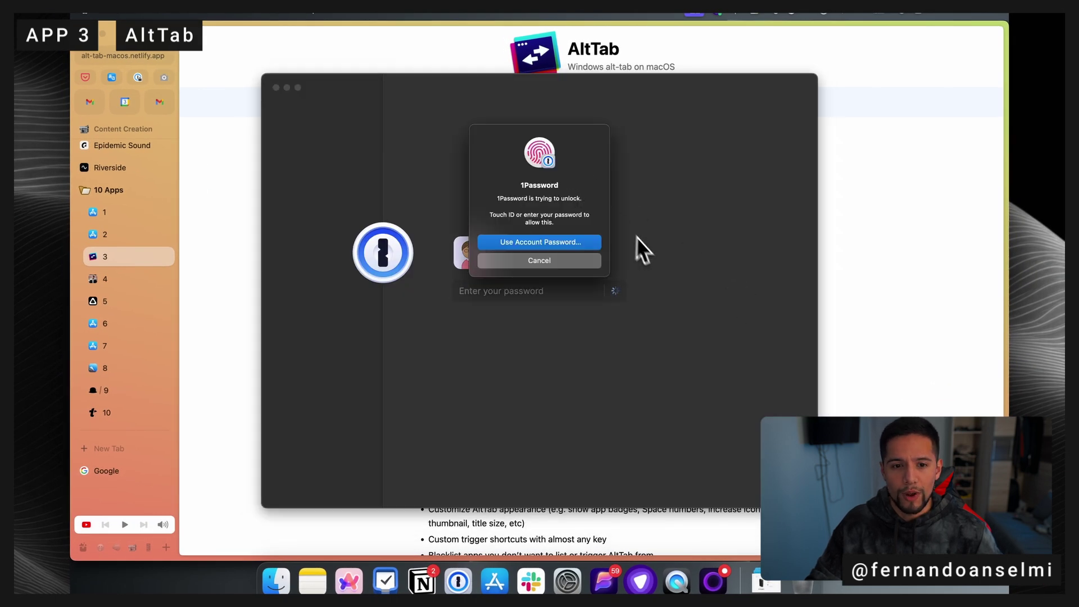
pyautogui.press('Escape')
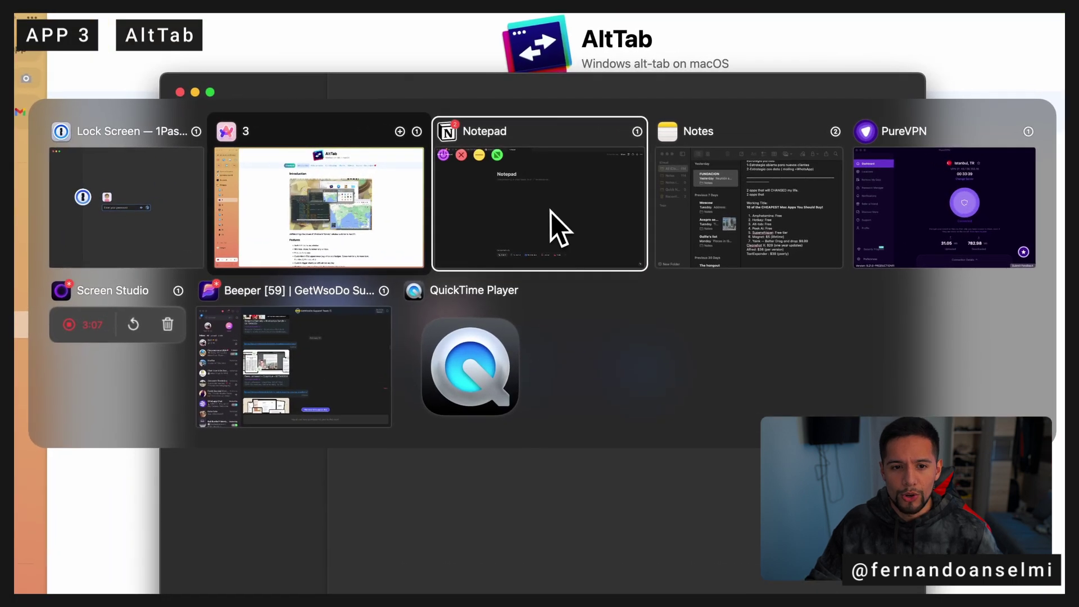
pyautogui.click(552, 227)
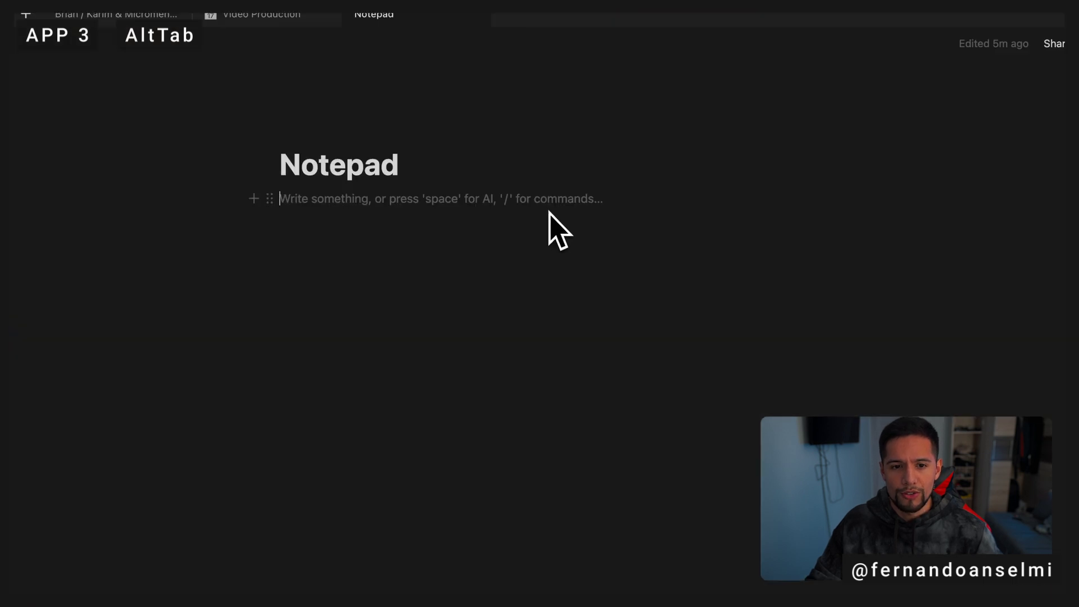
pyautogui.hotkey('alt', 'Tab')
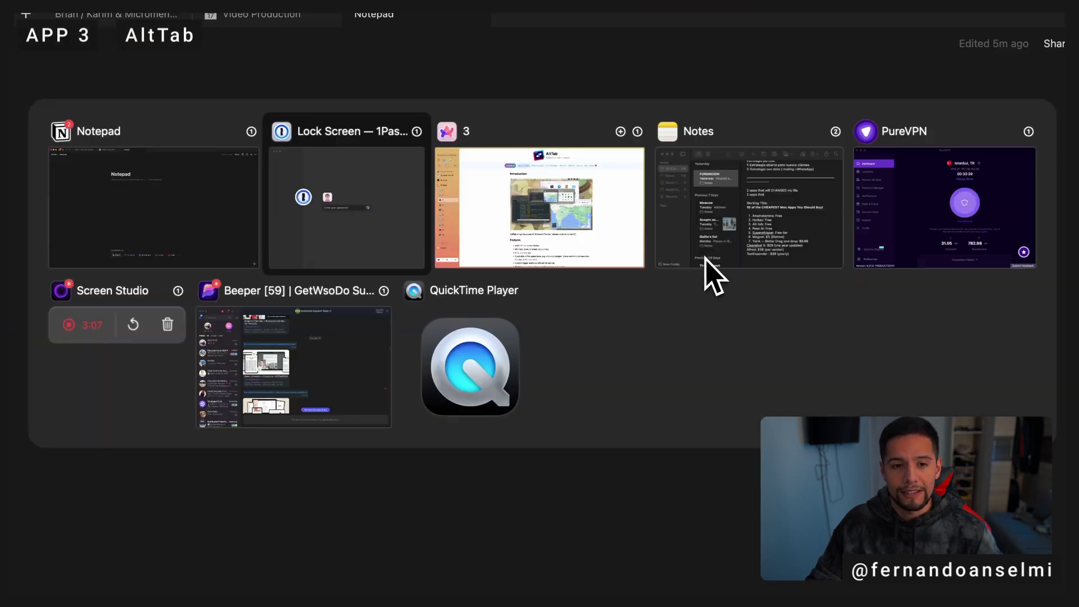
pyautogui.hotkey('alt', 'Tab')
pyautogui.hotkey('alt', 'Tab')
pyautogui.hotkey('alt', 'Tab')
pyautogui.hotkey('alt', 'Tab')
pyautogui.hotkey('alt', 'Tab')
pyautogui.hotkey('alt', 'Tab')
pyautogui.hotkey('alt', 'Tab')
pyautogui.hotkey('alt', 'Tab')
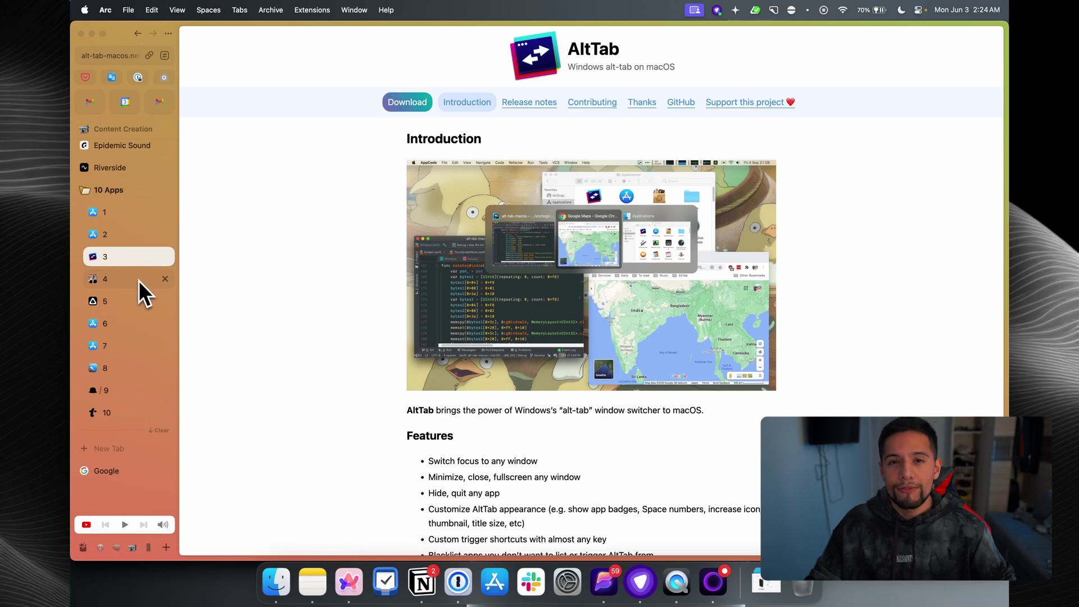
# Step: Load the Peek Gumroad page from sidebar tab '4' and scroll over it
pyautogui.click(138, 280)
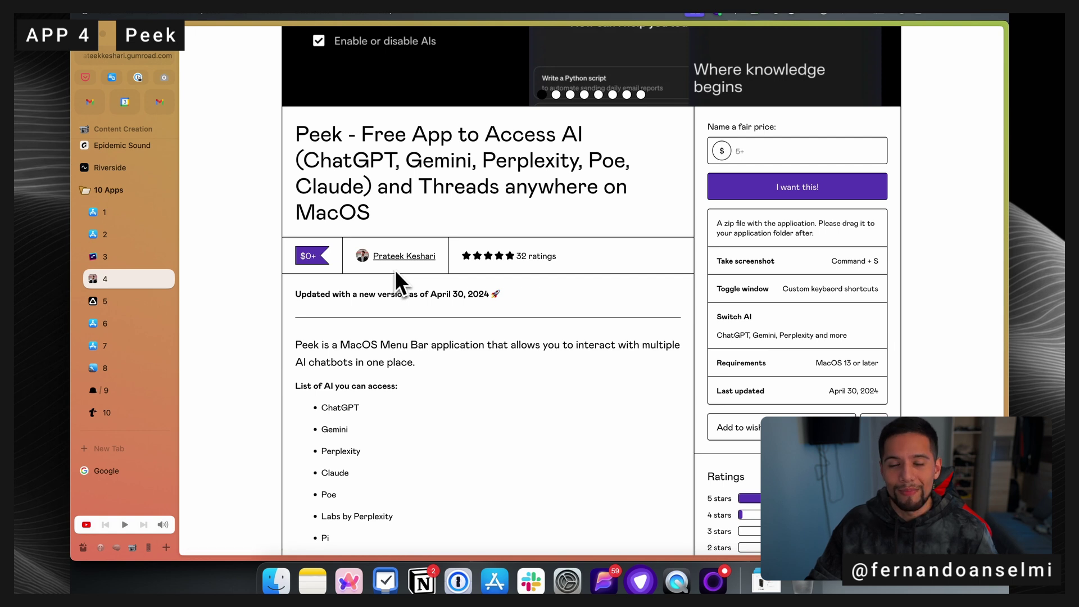
pyautogui.scroll(2, 395, 269)
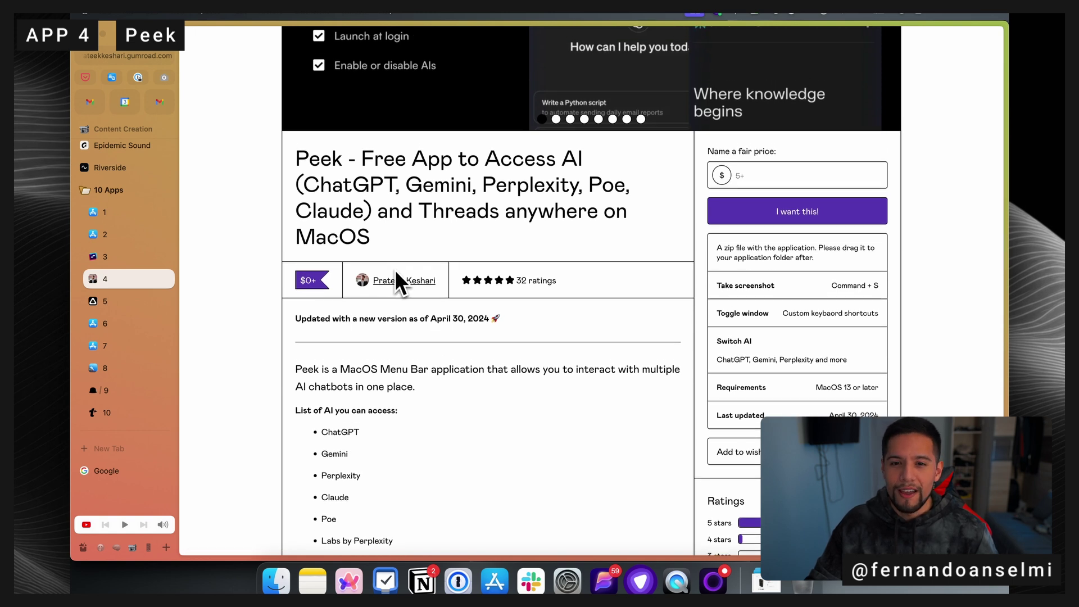
pyautogui.scroll(-2, 395, 271)
pyautogui.scroll(2, 395, 271)
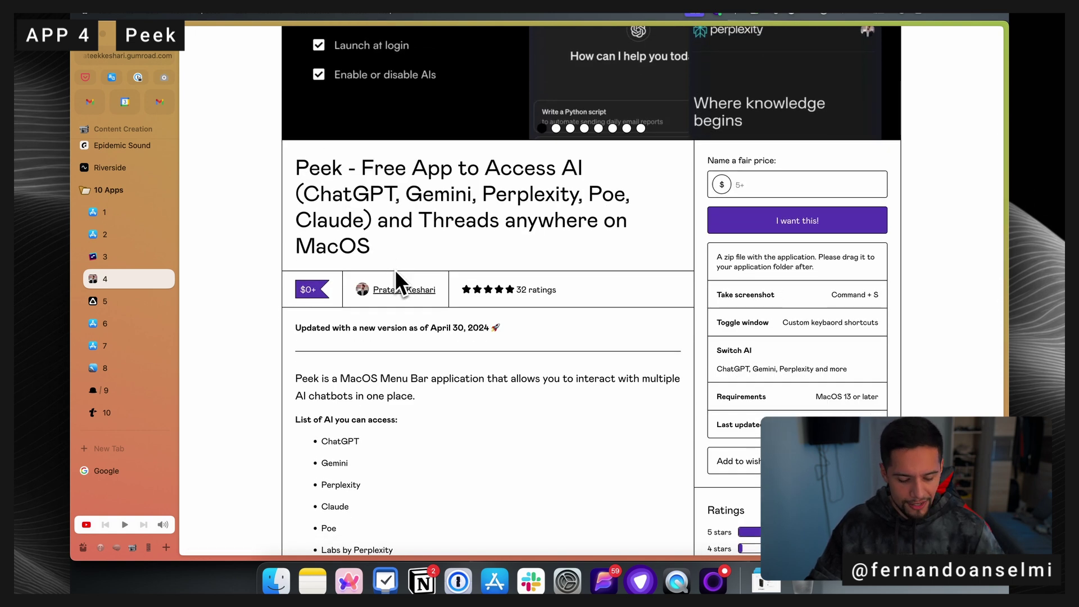
# Step: Summon Peek's Gemini chat panel with Cmd+Shift+Space, drag it left, then dismiss it
pyautogui.press('super+shift+space')
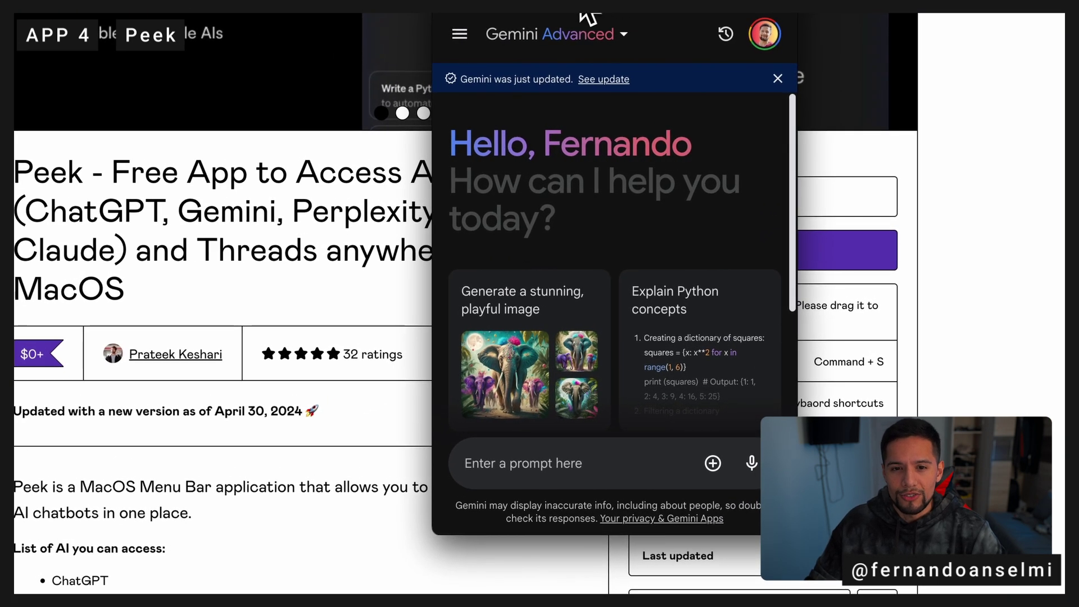
pyautogui.moveTo(590, 13); pyautogui.dragTo(521, 40)
pyautogui.moveTo(420, 49)
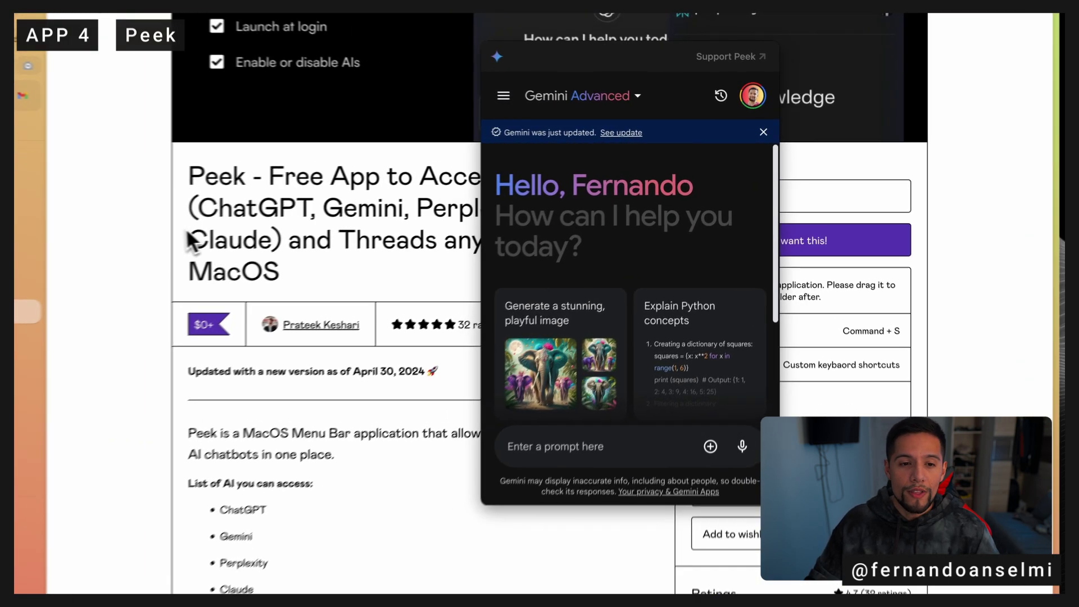
pyautogui.scroll(-15, 192, 241)
pyautogui.scroll(10, 138, 242)
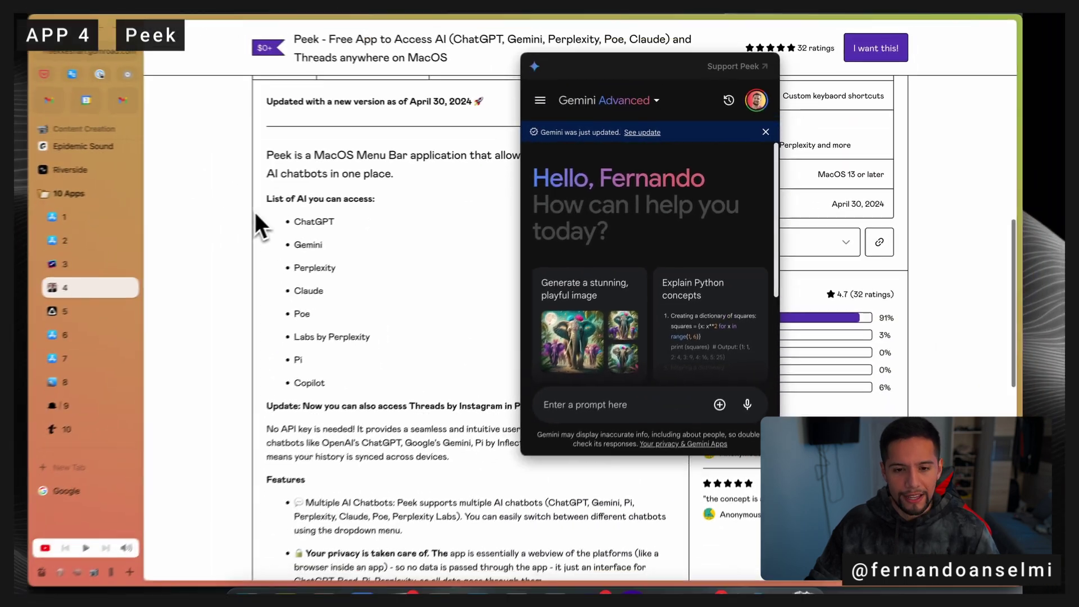
pyautogui.click(138, 198)
# Step: Reopen the Peek chat panel and close it again, back on the Peek page
pyautogui.scroll(10, 284, 208)
pyautogui.press('super+shift+space')
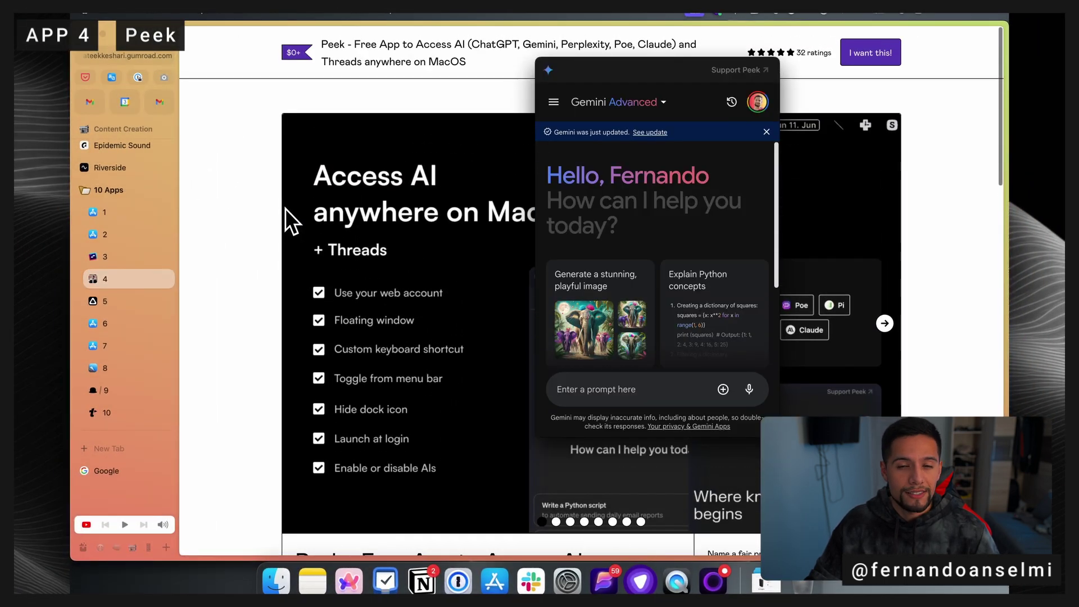
pyautogui.click(286, 208)
pyautogui.scroll(-8, 296, 209)
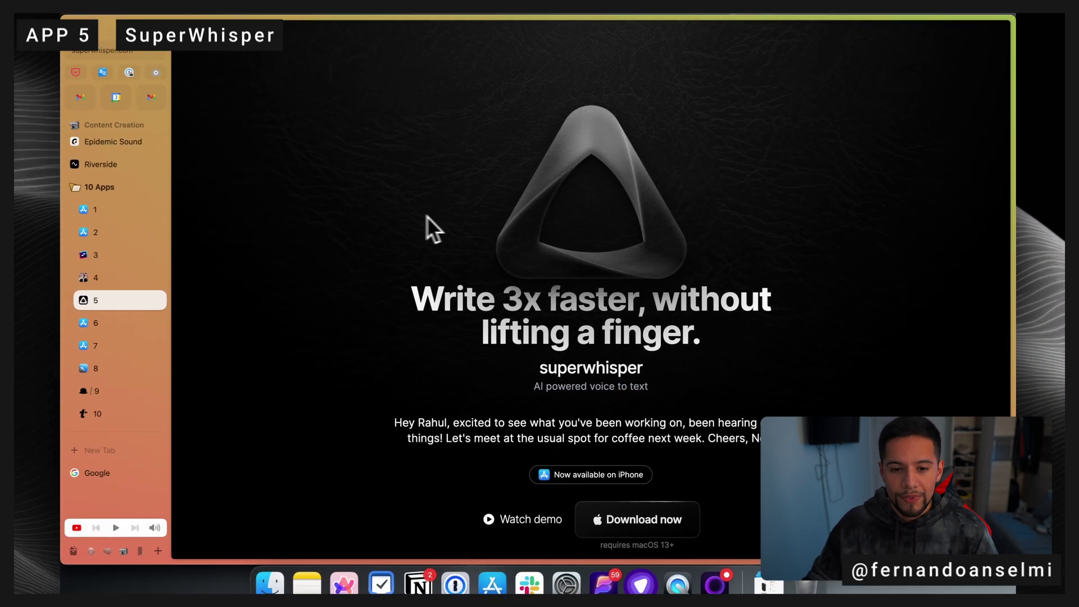
# Step: Scroll down the superwhisper website toward its pricing section
pyautogui.scroll(-10, 410, 186)
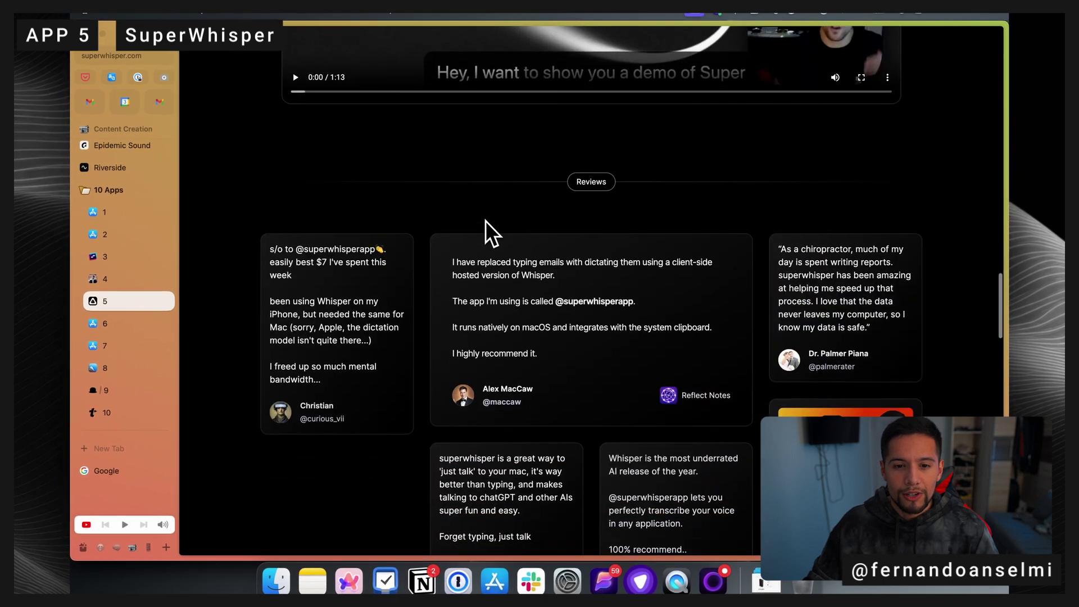
pyautogui.scroll(-10, 485, 221)
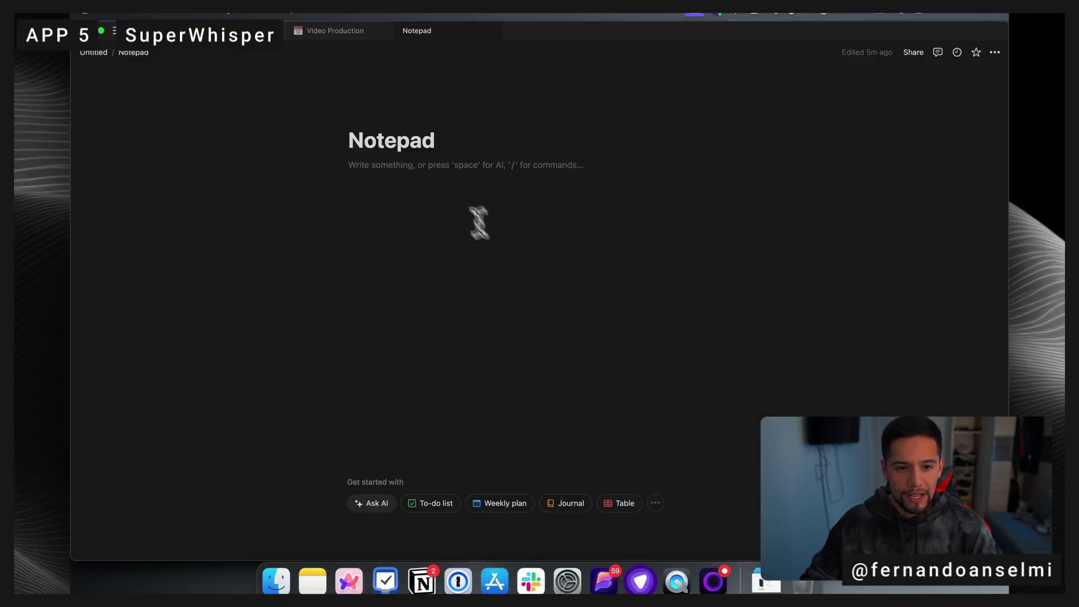
# Step: Add an empty Notion block and dictate a spoken sentence into it with SuperWhisper's Option+R
pyautogui.press('Return')
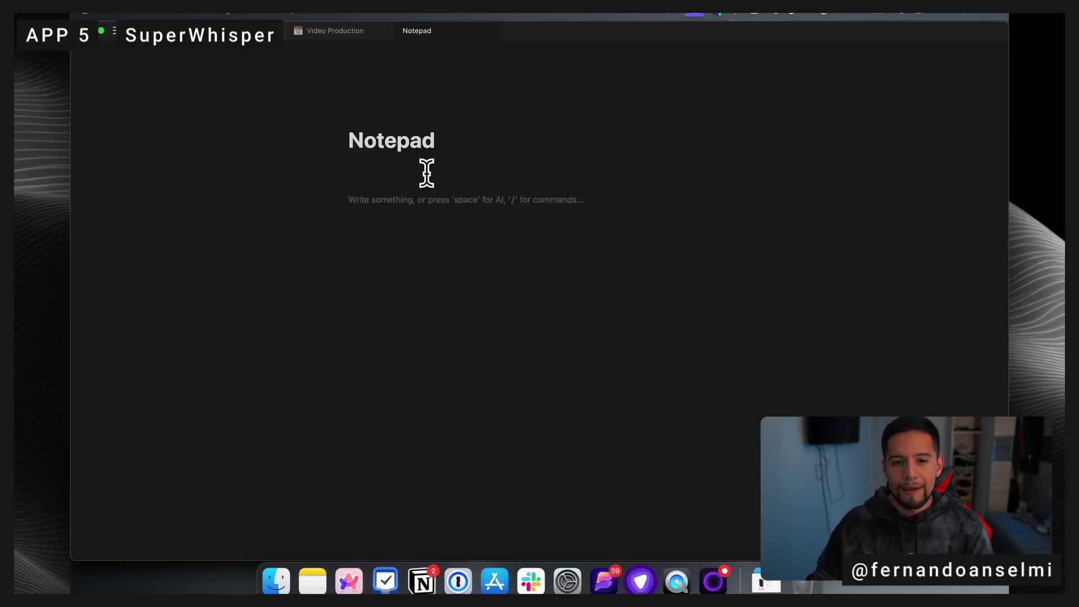
pyautogui.hotkey('alt', 'r')
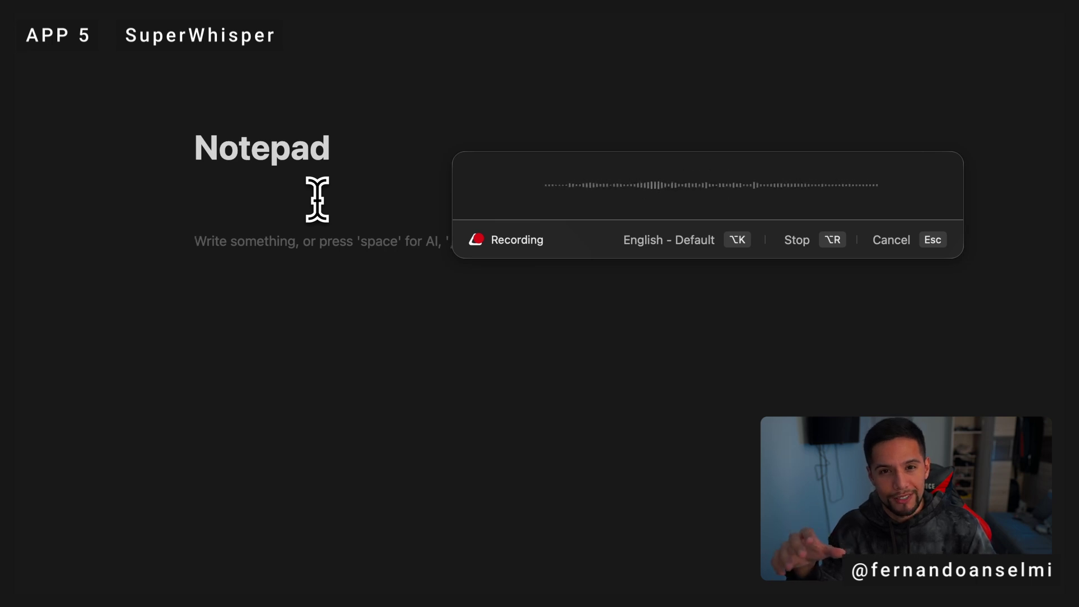
pyautogui.hotkey('alt', 'r')
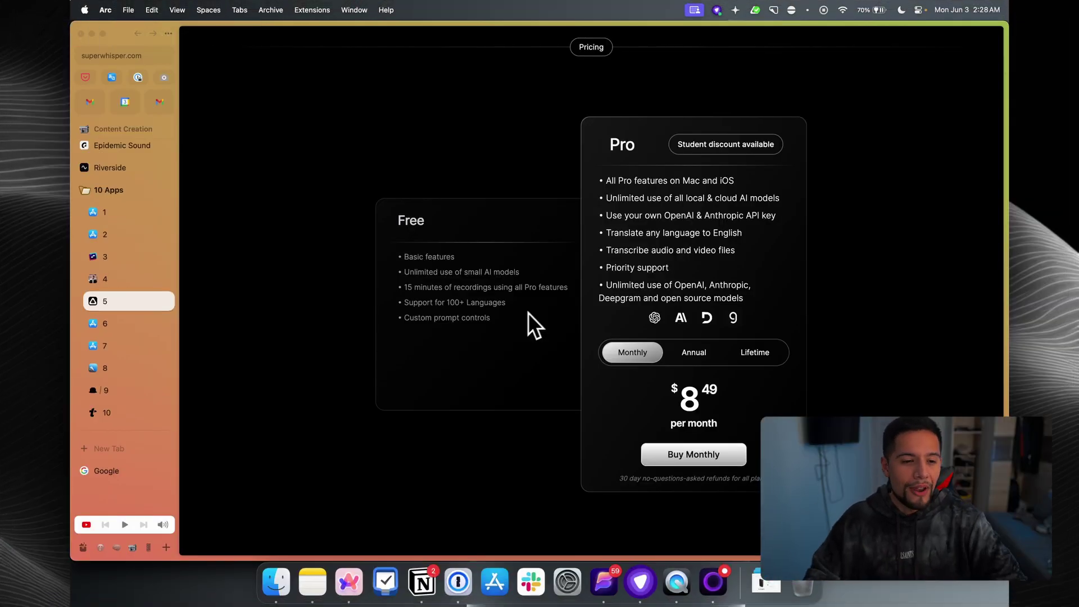
# Step: Load Magnet's App Store page, decline the App Store prompt, and snap Notepad bottom-left
pyautogui.click(115, 324)
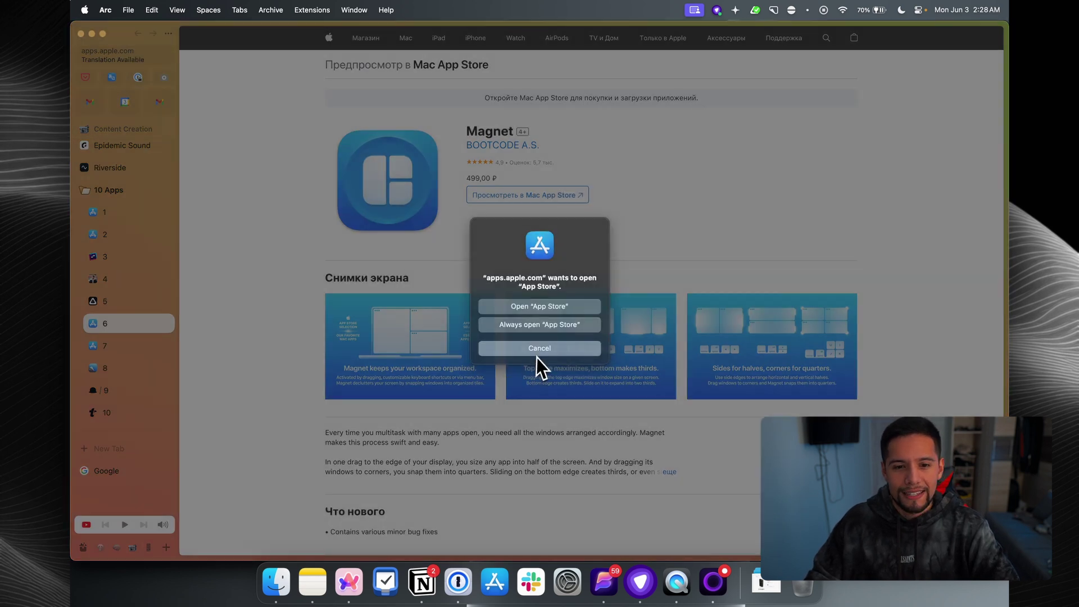
pyautogui.click(538, 350)
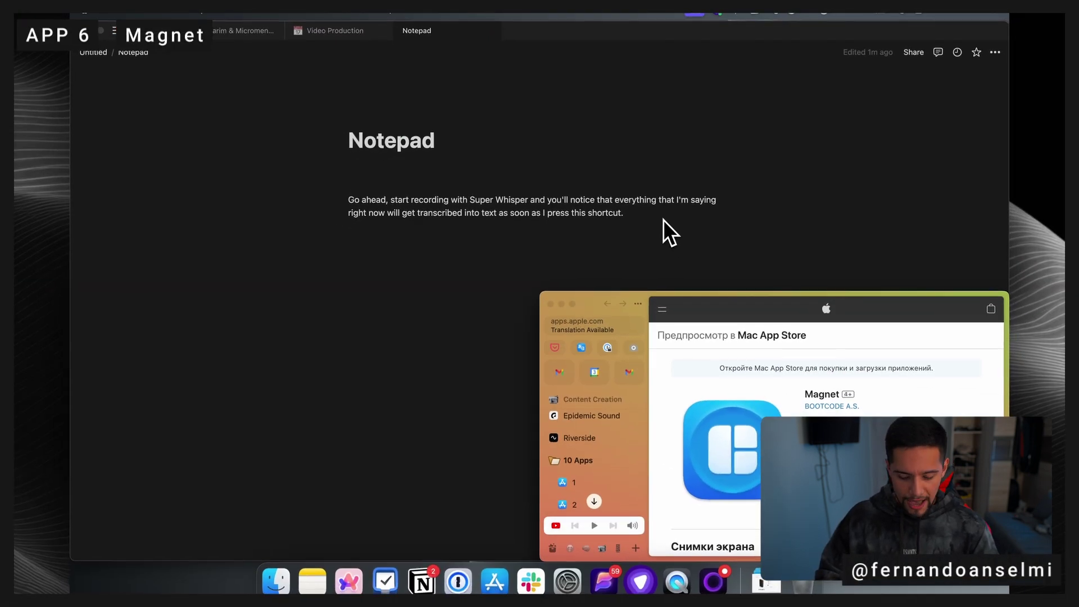
pyautogui.click(419, 298)
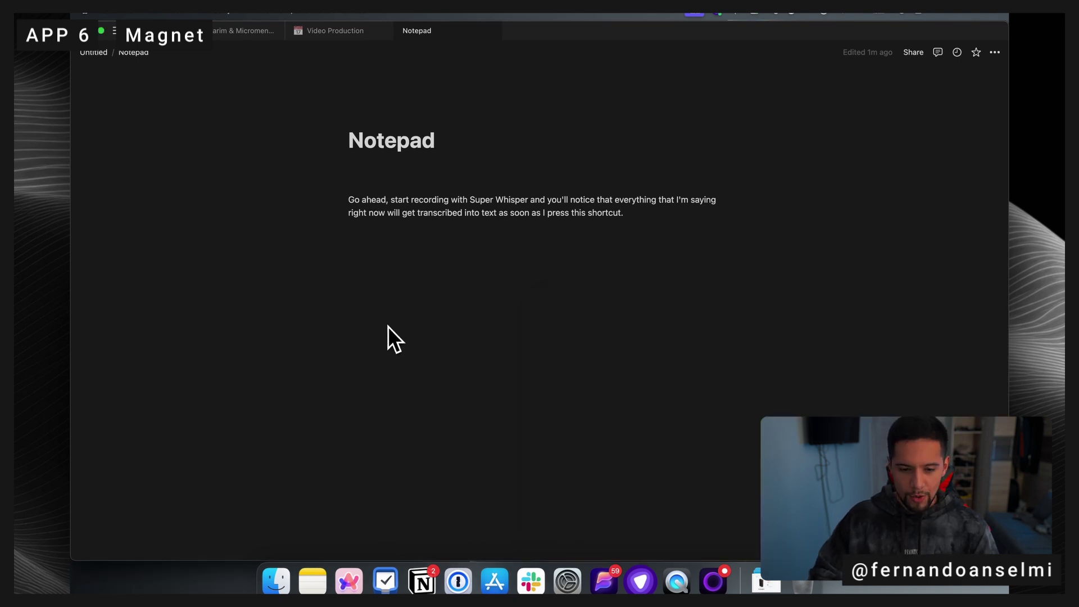
pyautogui.hotkey('ctrl', 'alt', 'j')
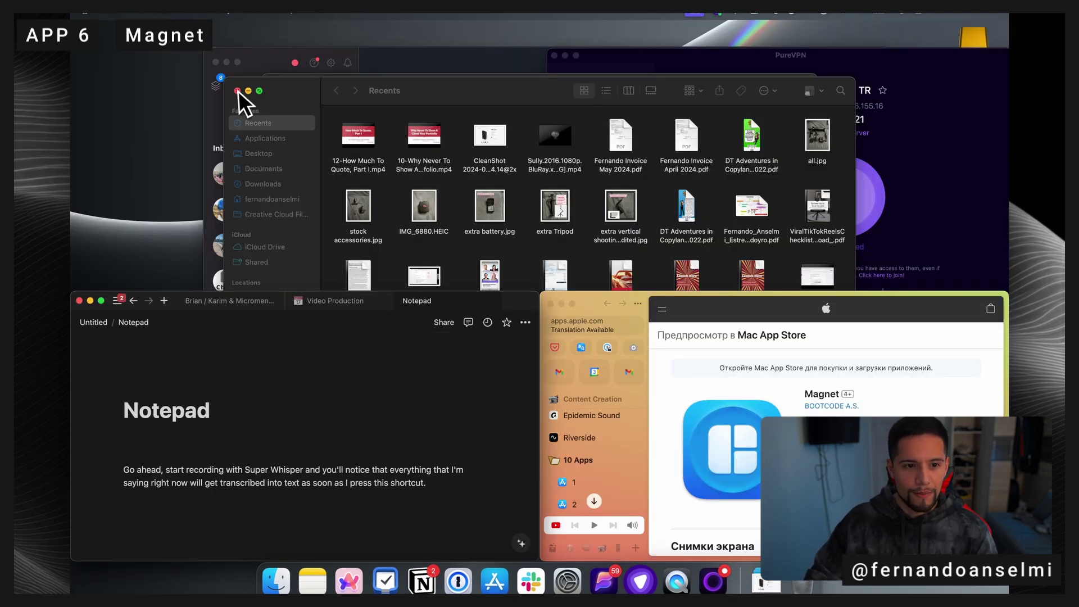
# Step: Close the Finder, 1Password and chat windows, snap PureVPN top-right, then minimize it
pyautogui.click(238, 91)
pyautogui.click(275, 88)
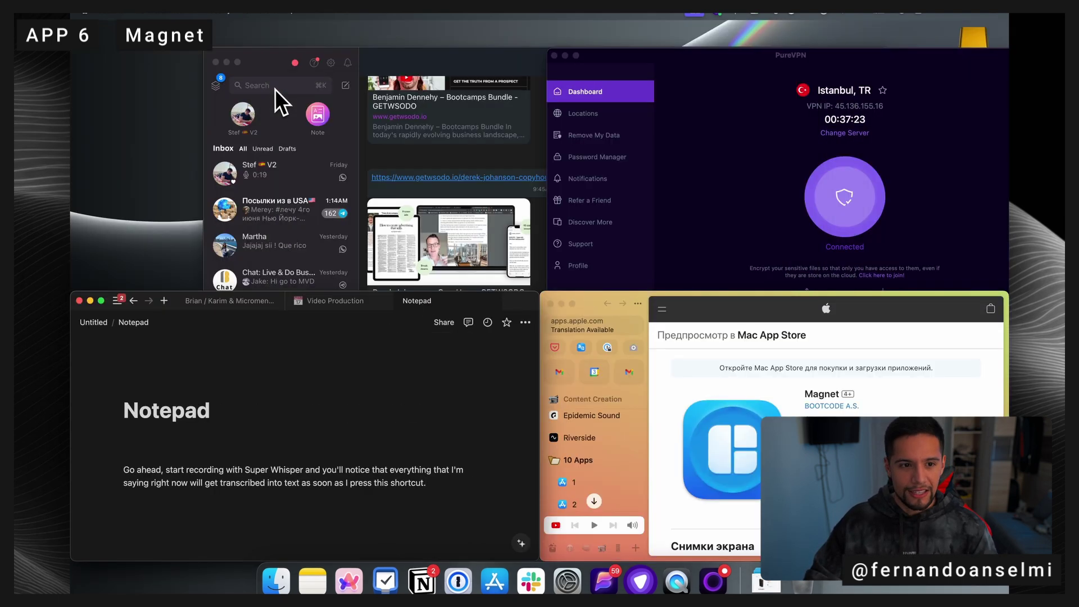
pyautogui.click(215, 63)
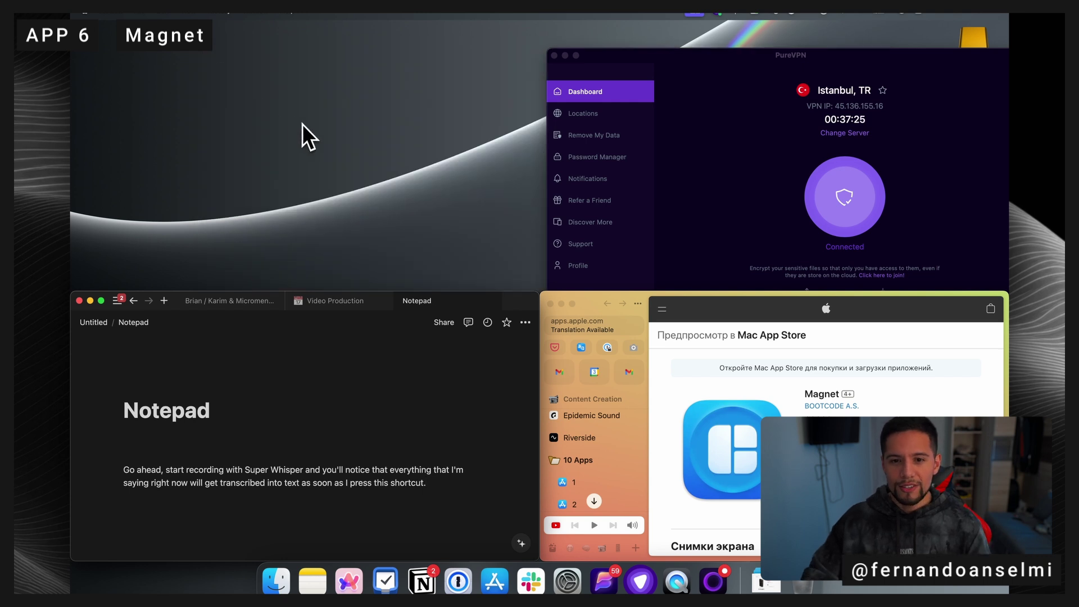
pyautogui.moveTo(649, 54); pyautogui.dragTo(524, 48)
pyautogui.click(487, 28)
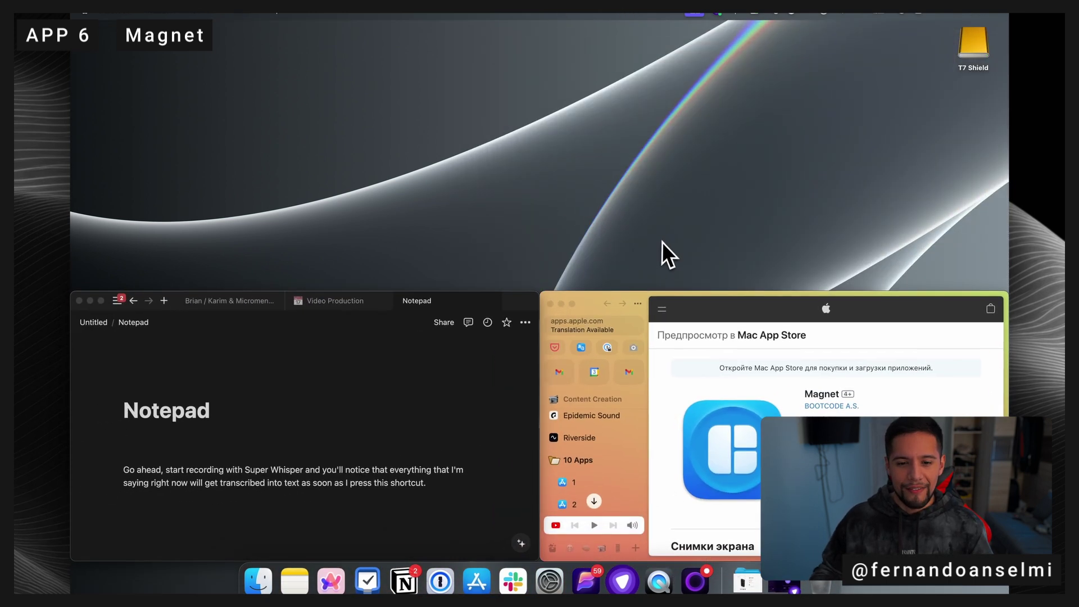
# Step: Cycle Arc through full screen and each quarter with Magnet shortcuts, ending full screen
pyautogui.hotkey('ctrl', 'alt', 'Return')
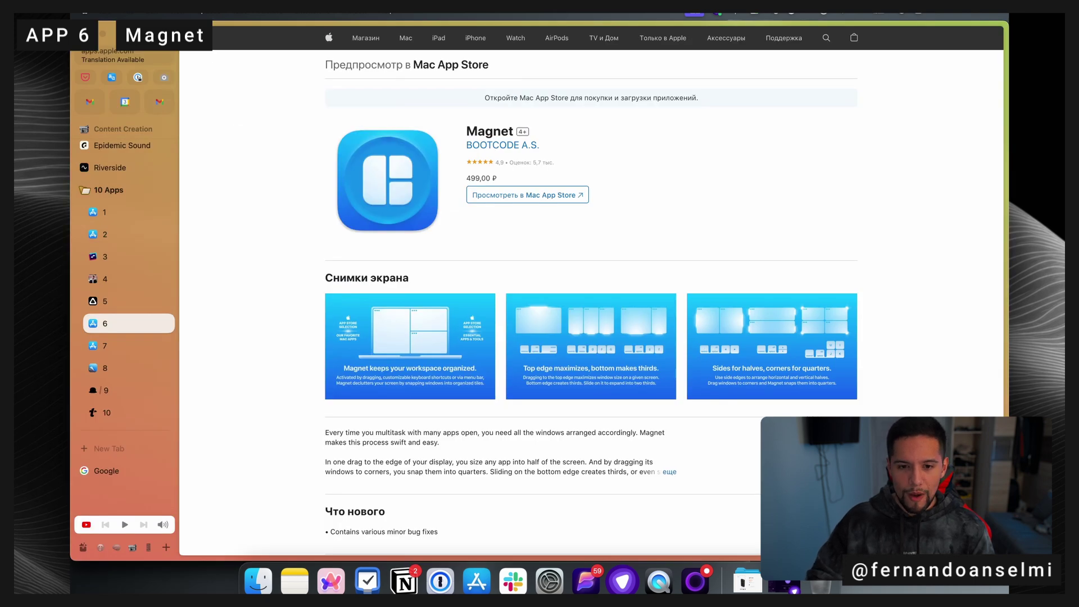
pyautogui.hotkey('ctrl', 'alt', 'i')
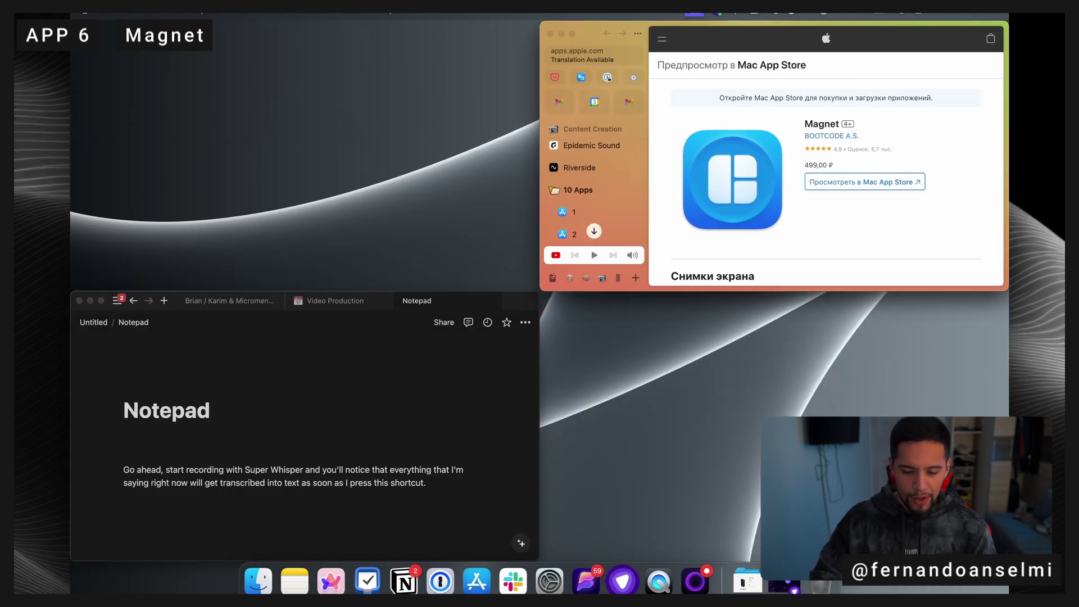
pyautogui.hotkey('ctrl', 'alt', 'j')
pyautogui.hotkey('ctrl', 'alt', 'k')
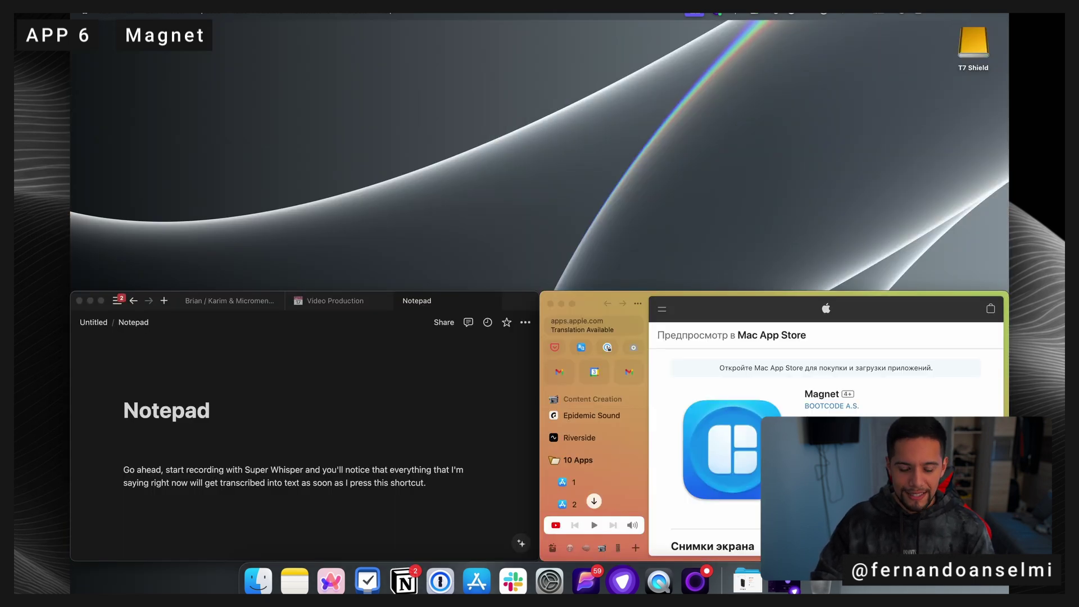
pyautogui.hotkey('ctrl', 'alt', 'u')
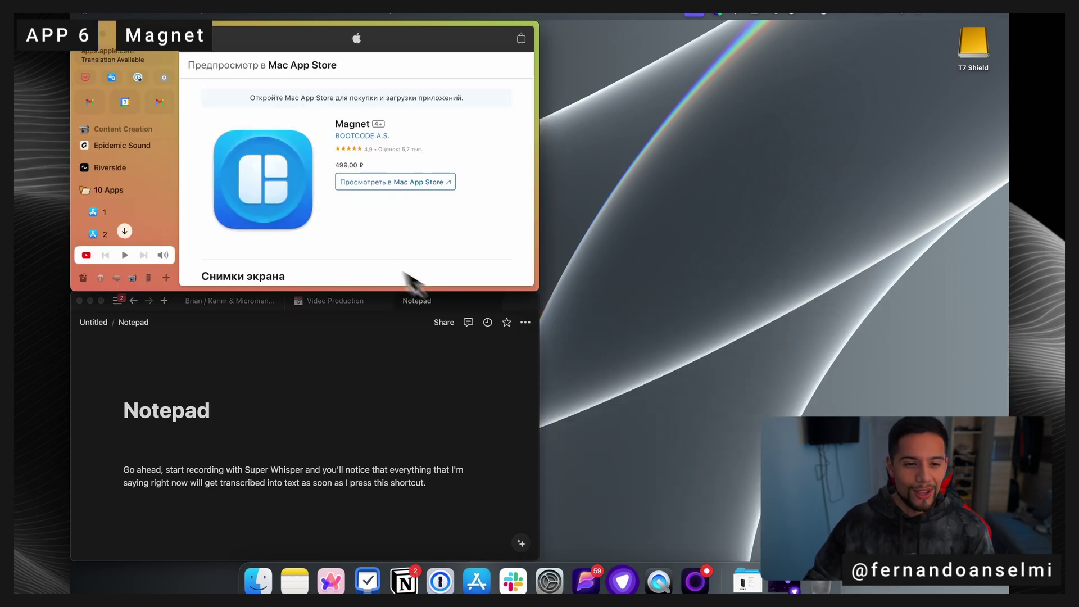
pyautogui.hotkey('ctrl', 'alt', 'Return')
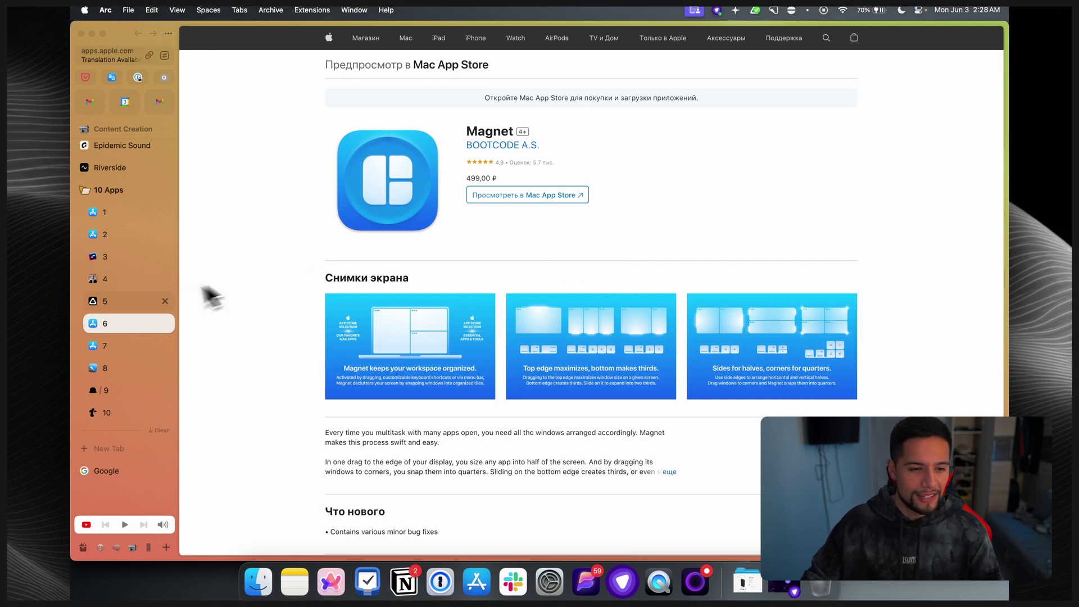
# Step: Load Yoink's App Store page, decline the prompt, then maximize Notepad and add a block
pyautogui.click(143, 345)
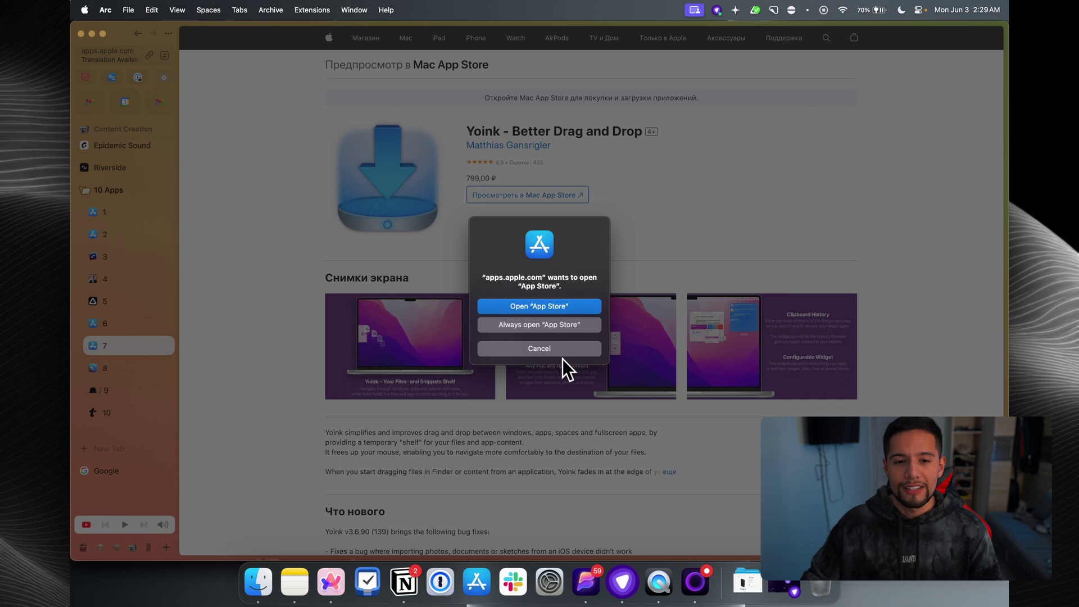
pyautogui.click(563, 355)
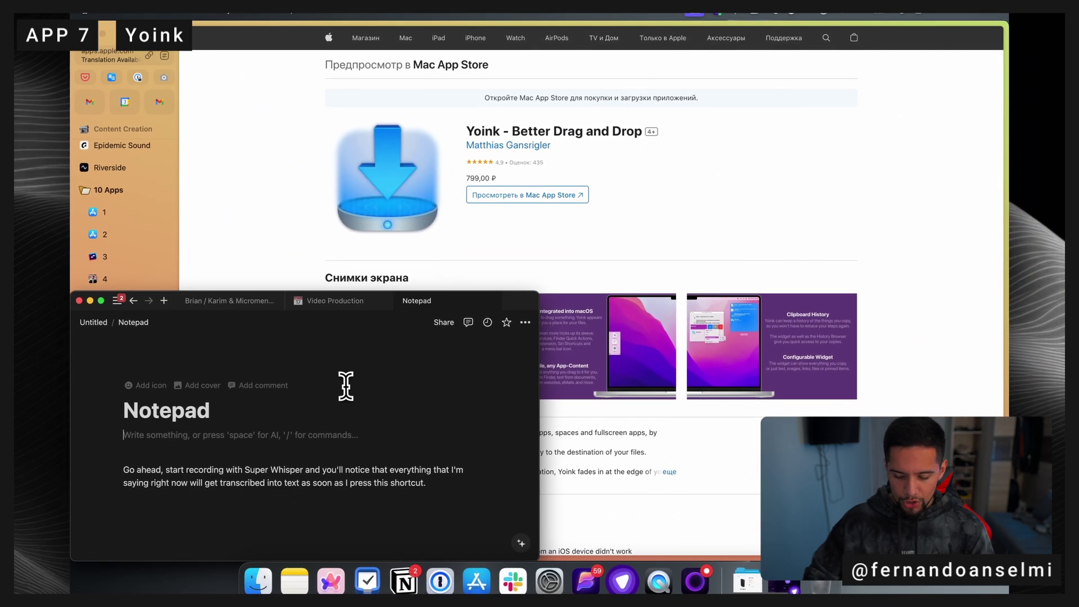
pyautogui.hotkey('ctrl', 'alt', 'Return')
pyautogui.click(626, 233)
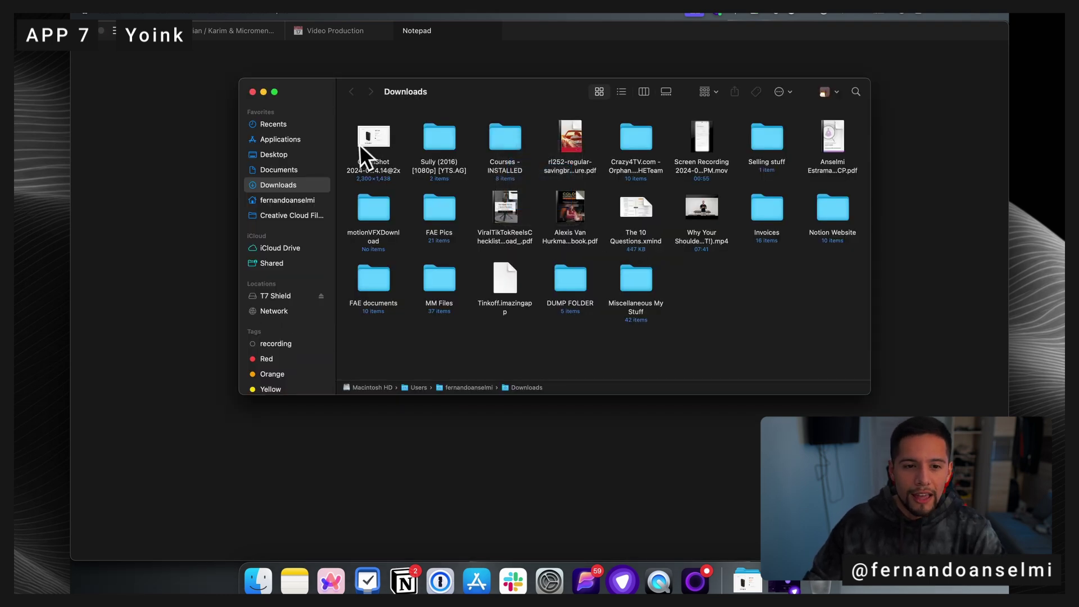
# Step: Drag the CleanShot screenshot from Downloads onto the Yoink shelf
pyautogui.moveTo(374, 148); pyautogui.dragTo(175, 256)
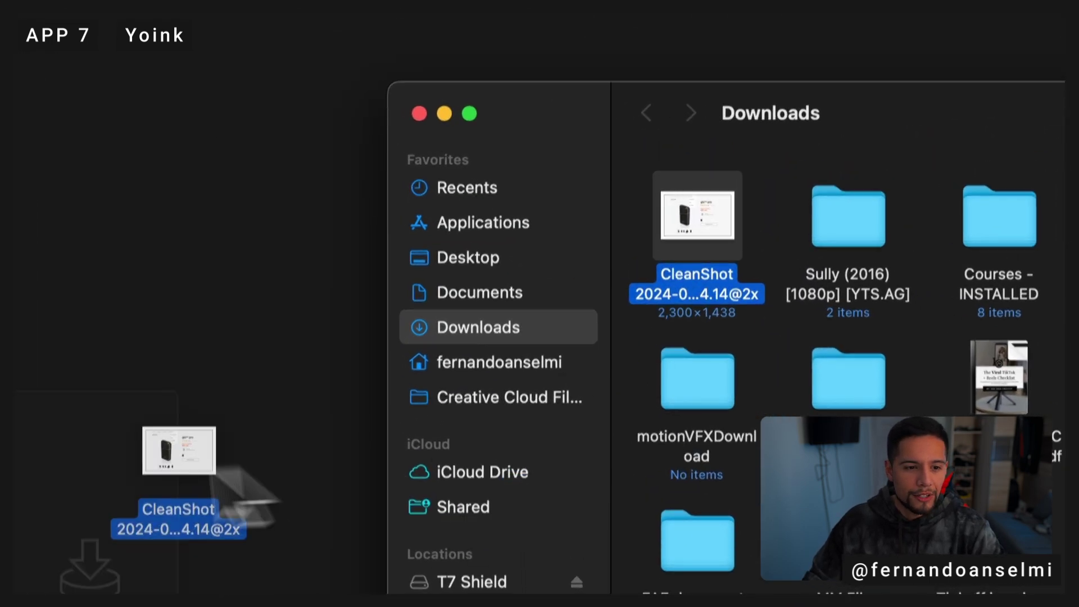
pyautogui.moveTo(168, 472); pyautogui.dragTo(142, 502)
pyautogui.moveTo(141, 252)
pyautogui.mouseDown()
pyautogui.moveTo(144, 214)
pyautogui.moveTo(105, 221)
pyautogui.moveTo(108, 360)
pyautogui.moveTo(123, 229)
pyautogui.moveTo(109, 212)
pyautogui.moveTo(126, 251)
pyautogui.mouseUp()
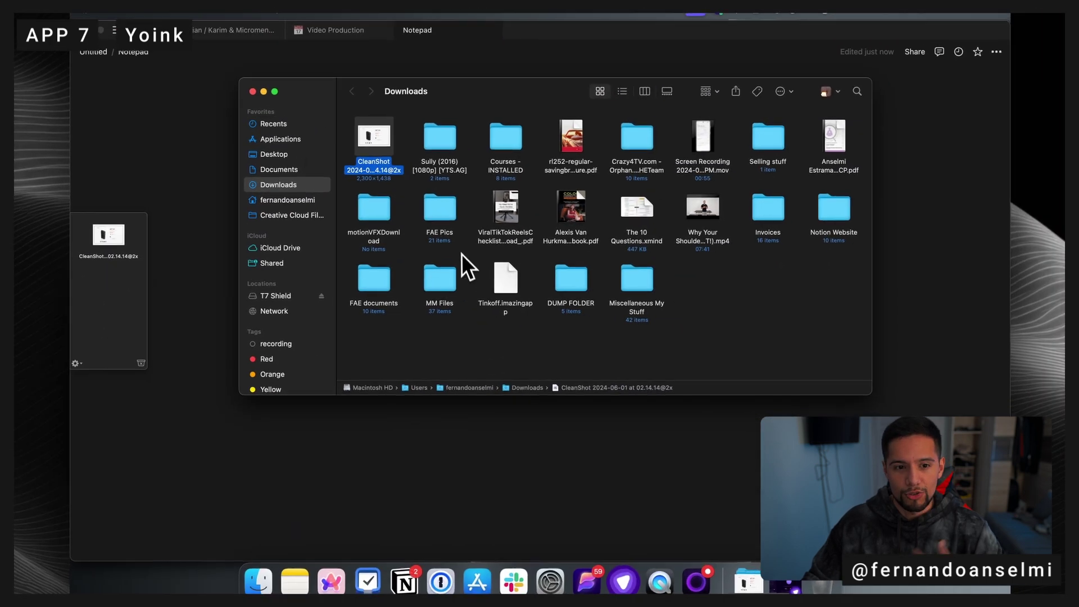
# Step: Drop the shelved screenshot into Documents, return it to the Yoink shelf, and close Finder
pyautogui.click(294, 171)
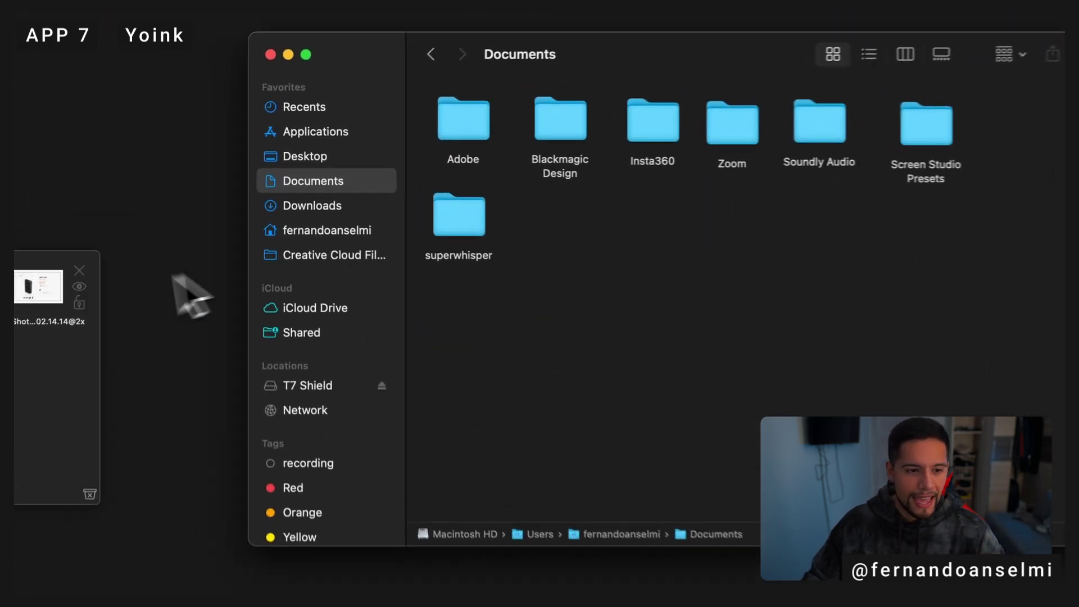
pyautogui.moveTo(47, 295); pyautogui.dragTo(788, 308)
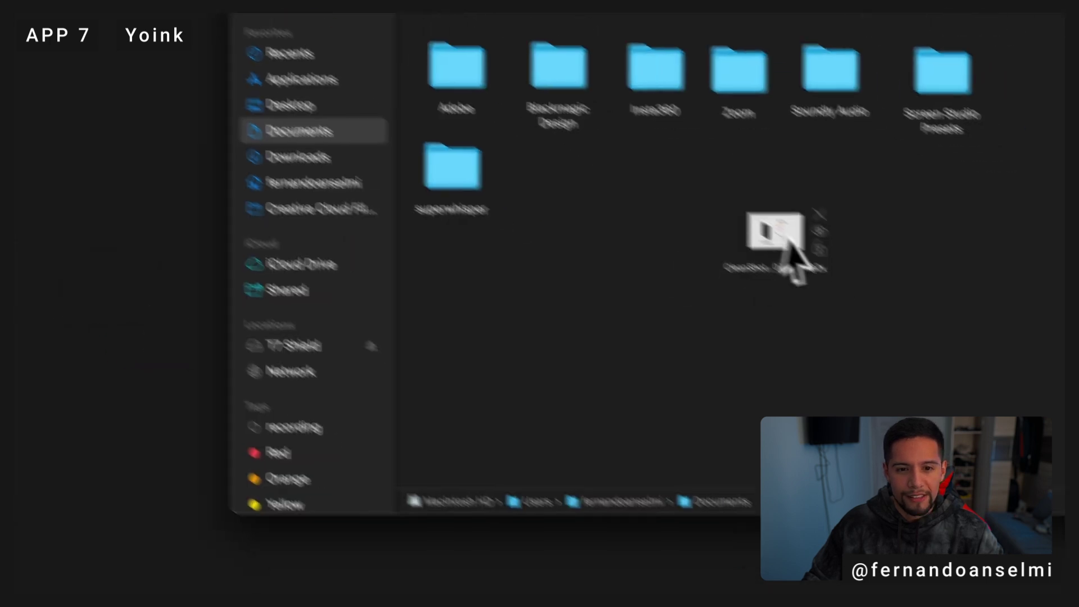
pyautogui.moveTo(790, 248); pyautogui.dragTo(787, 250)
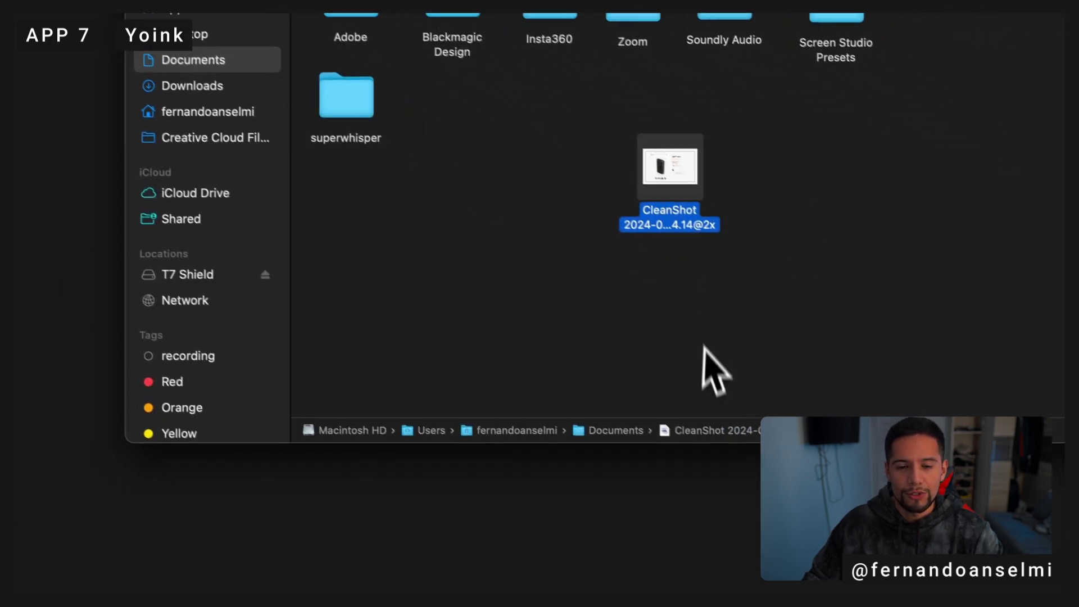
pyautogui.click(890, 427)
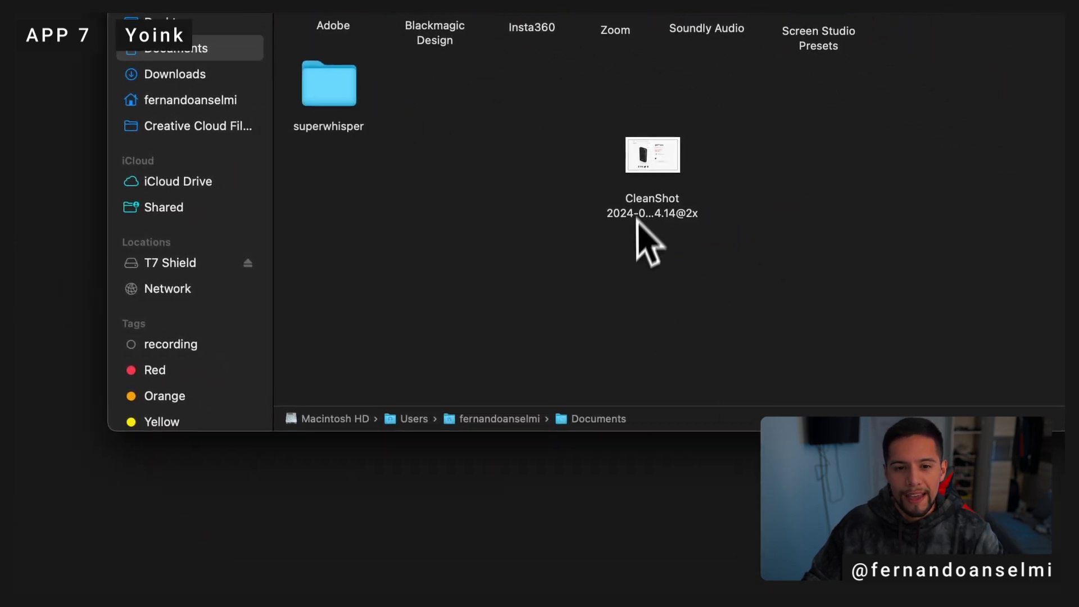
pyautogui.moveTo(641, 225); pyautogui.dragTo(0, 265)
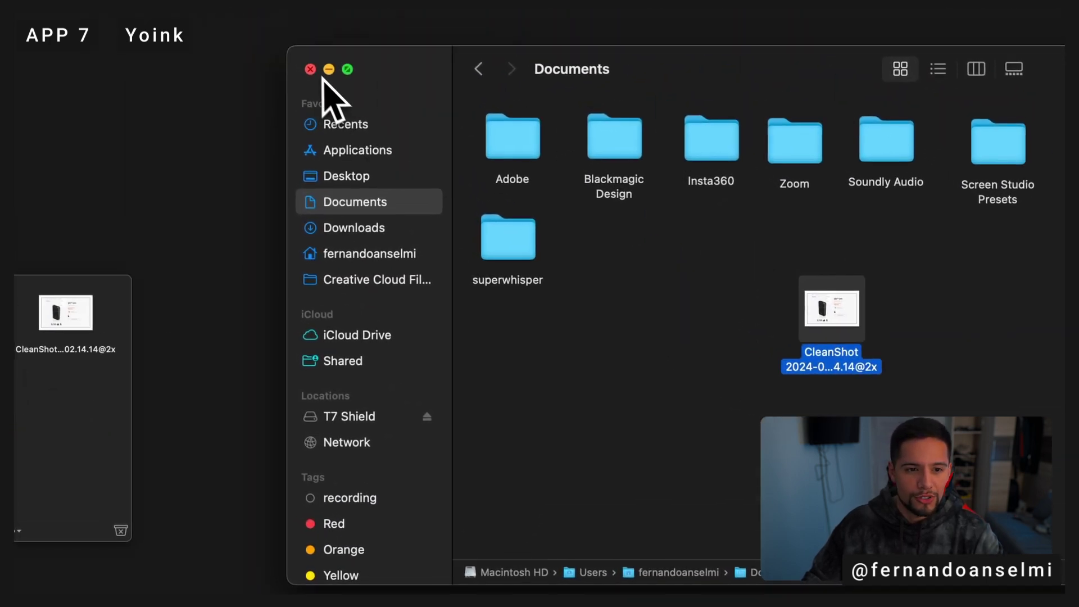
pyautogui.click(310, 68)
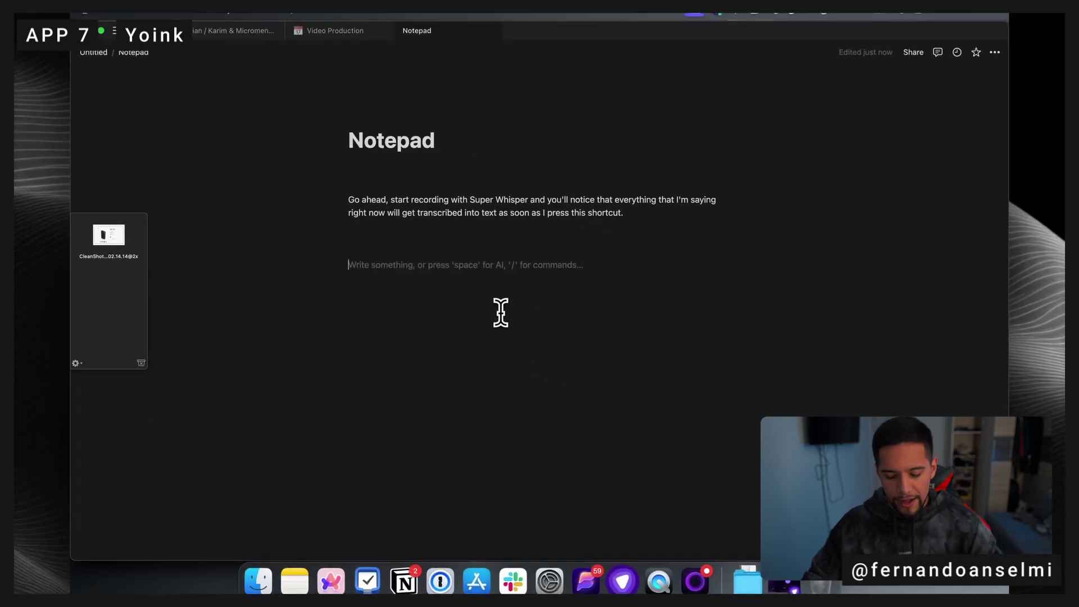
# Step: Load Arc's eighth saved app, the CleanShot X pricing page with $29 and $8 plans
pyautogui.press('super+alt+space')
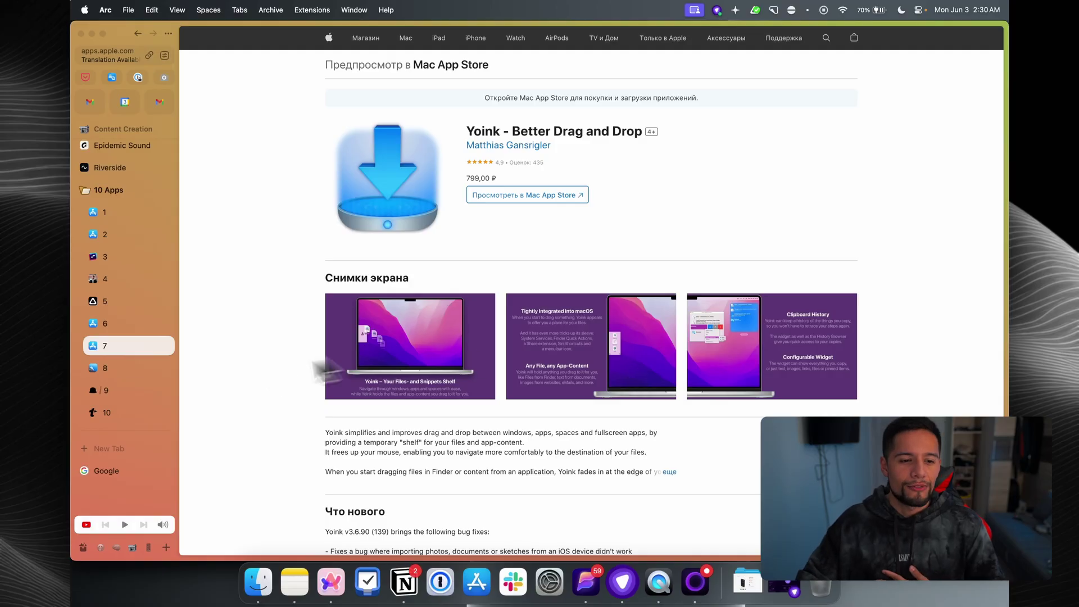
pyautogui.click(136, 373)
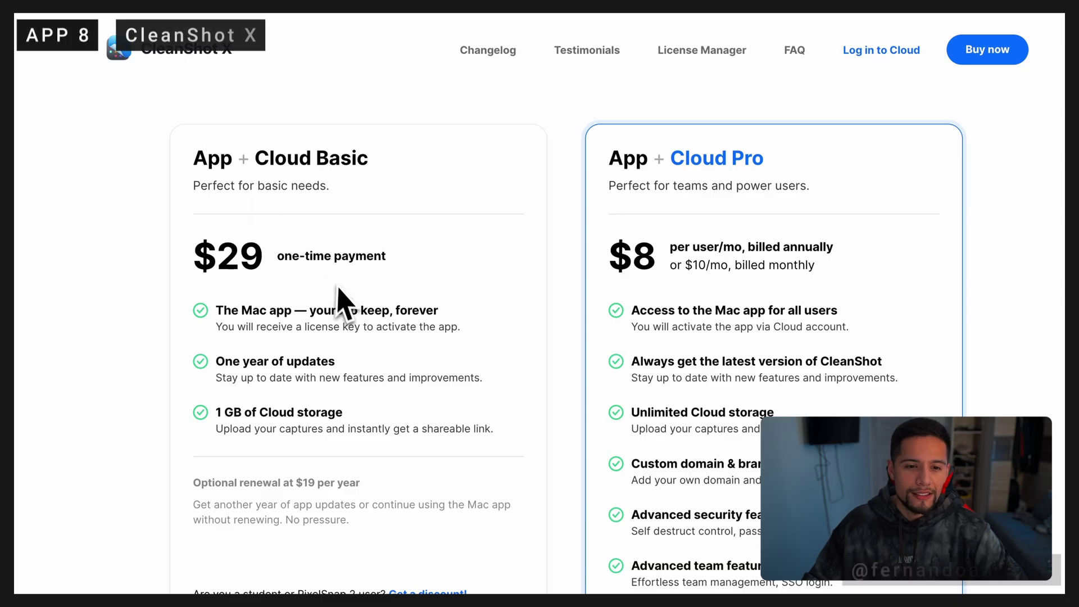
# Step: Screenshot the CleanShot X pricing page with CleanShot's shortcut and move the floating capture preview
pyautogui.moveTo(388, 260); pyautogui.dragTo(201, 260)
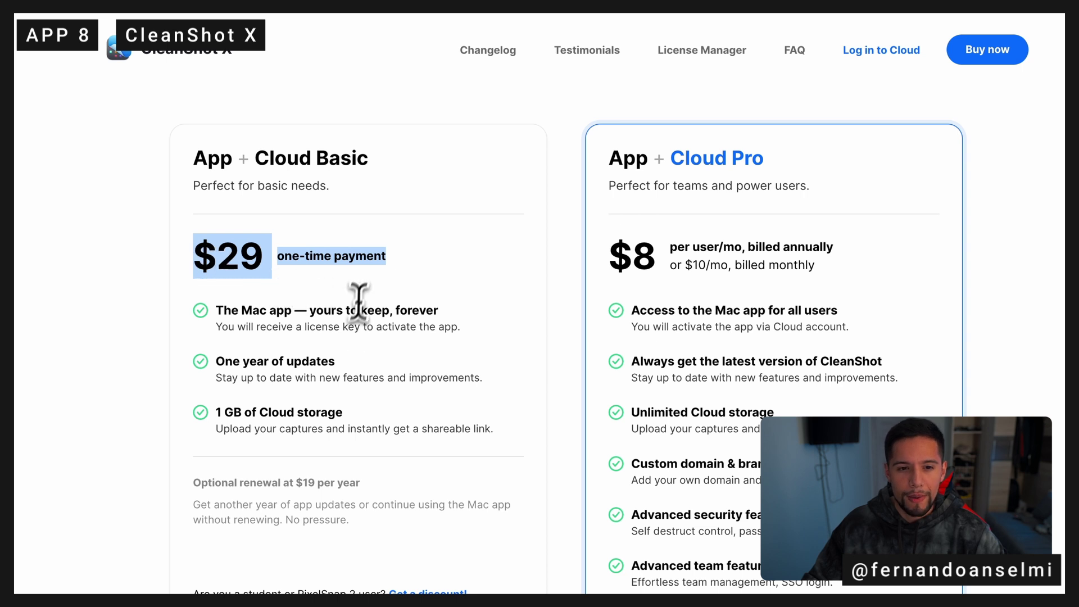
pyautogui.click(377, 331)
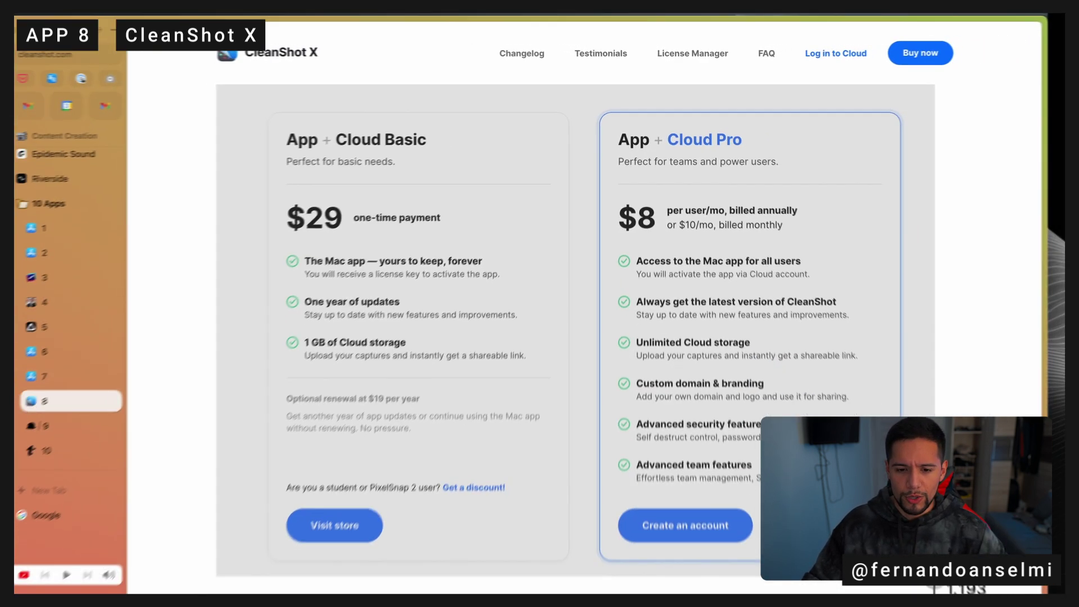
pyautogui.press('super+shift+3')
pyautogui.press('super+shift+4')
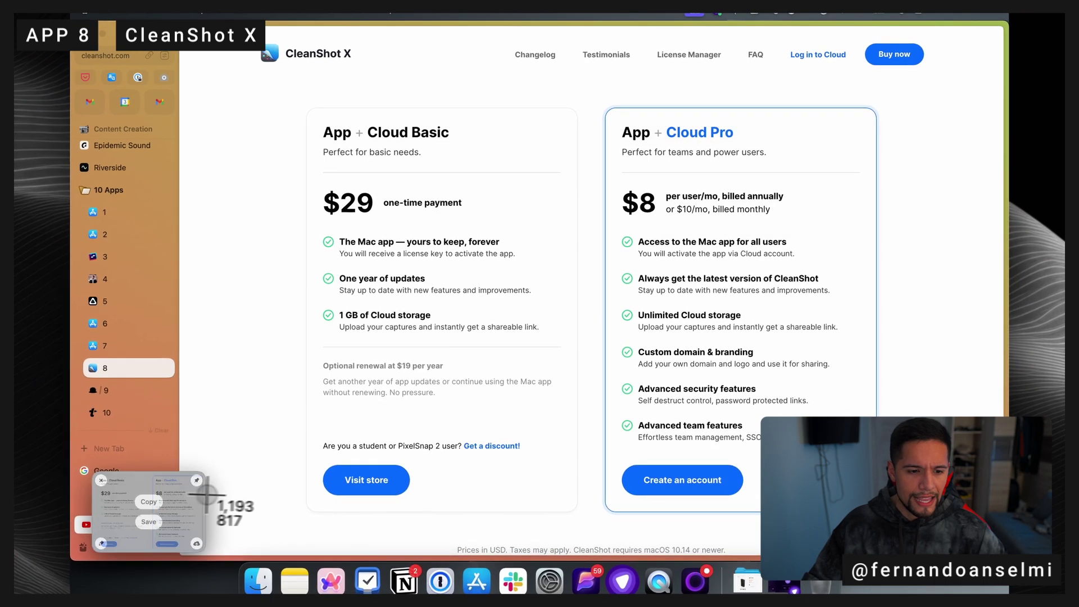
pyautogui.press('Escape')
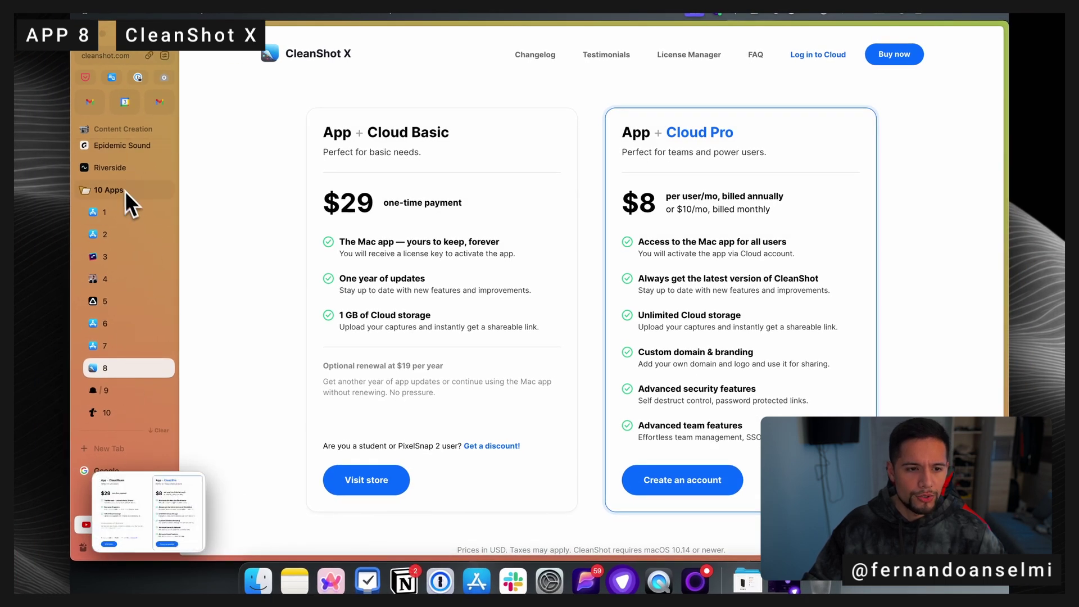
pyautogui.moveTo(134, 497)
pyautogui.moveTo(160, 484)
pyautogui.mouseDown()
pyautogui.moveTo(178, 473)
pyautogui.moveTo(167, 487)
pyautogui.moveTo(185, 520)
pyautogui.moveTo(181, 511)
pyautogui.mouseUp()
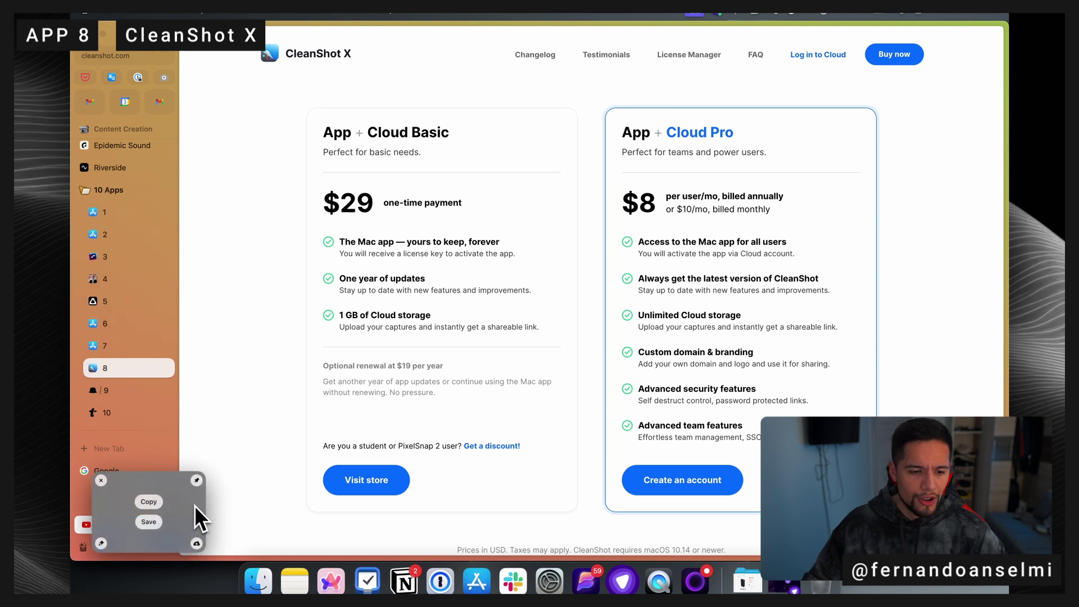
# Step: Open the capture in a maximized annotation editor with wide padding and a purple-blue gradient background
pyautogui.click(101, 543)
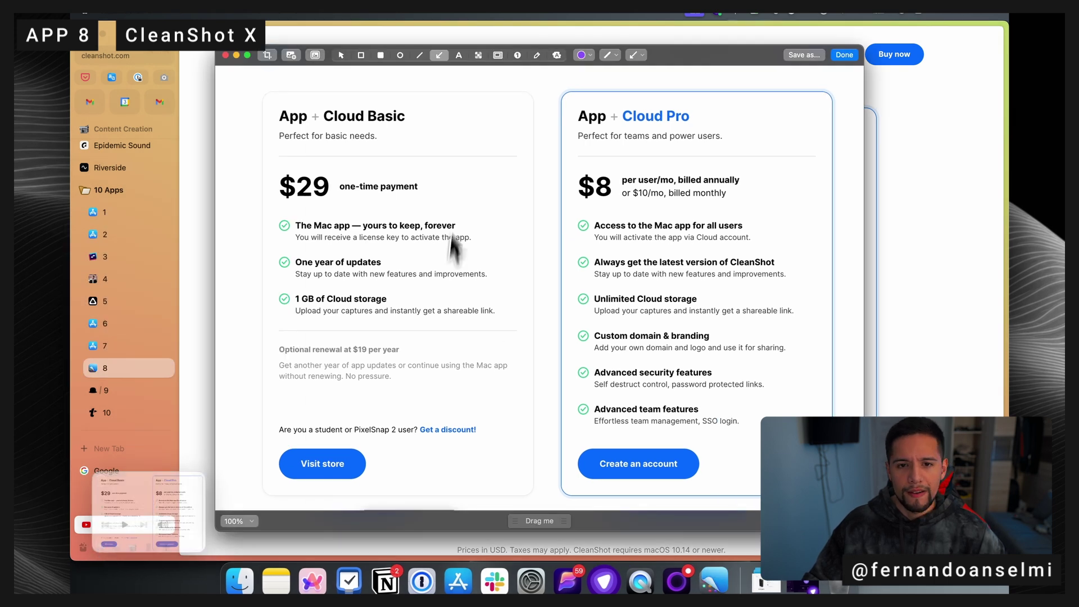
pyautogui.doubleClick(693, 56)
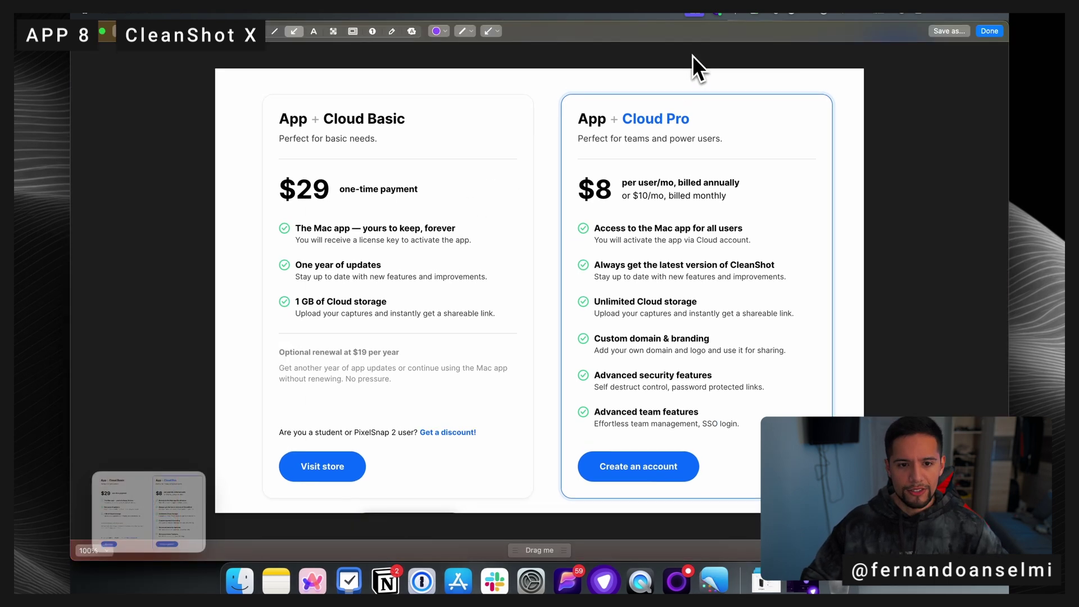
pyautogui.click(171, 50)
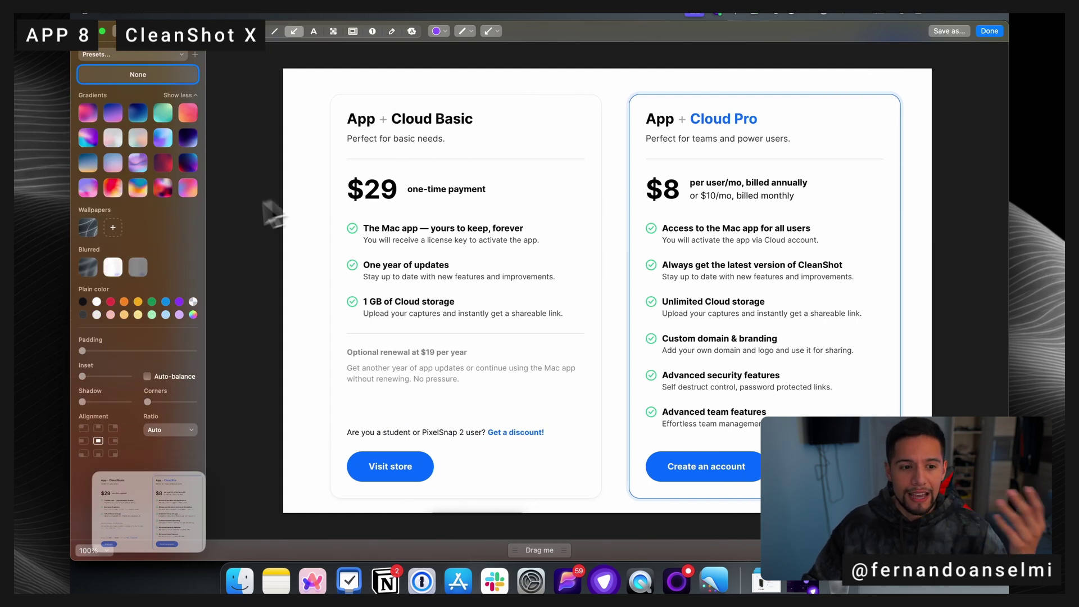
pyautogui.moveTo(82, 351); pyautogui.dragTo(138, 352)
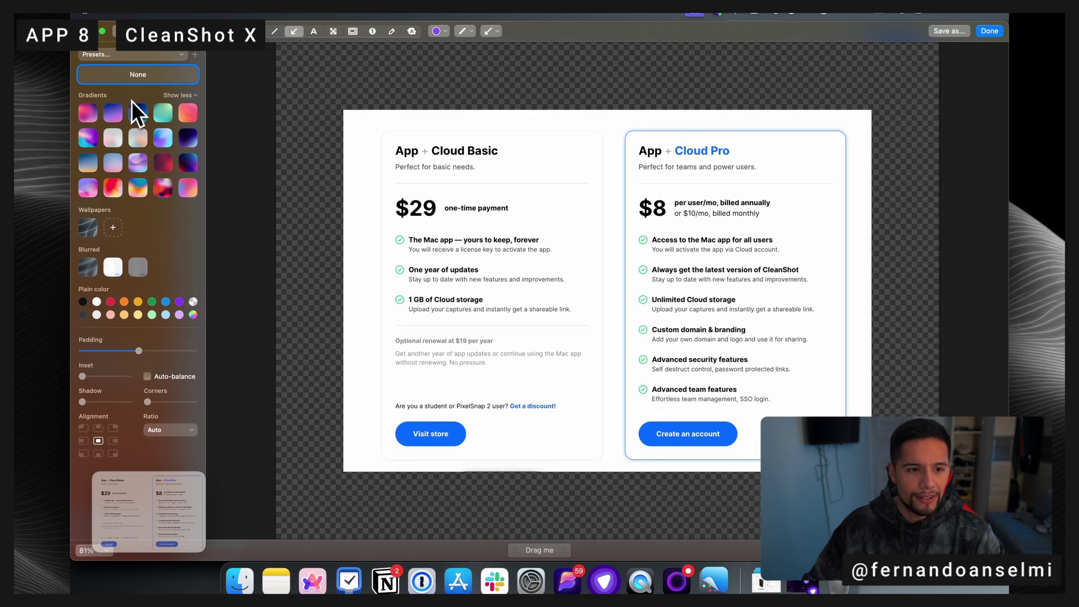
pyautogui.click(127, 108)
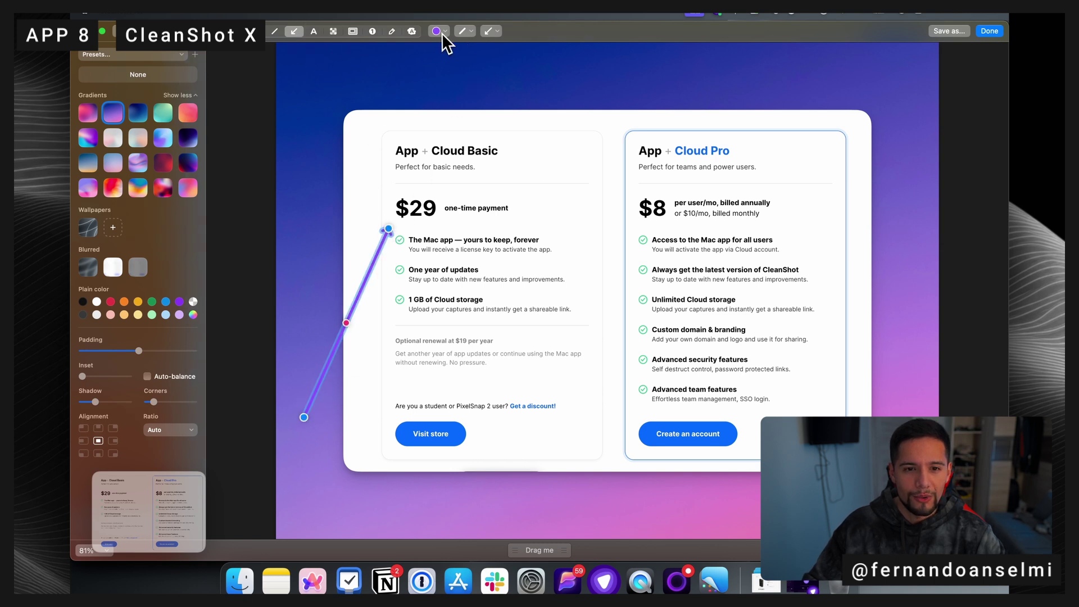
# Step: Thicken the arrow, circle the $29 one-time payment in red, and add the caption 'Cleanshot is amazing!'
pyautogui.click(471, 33)
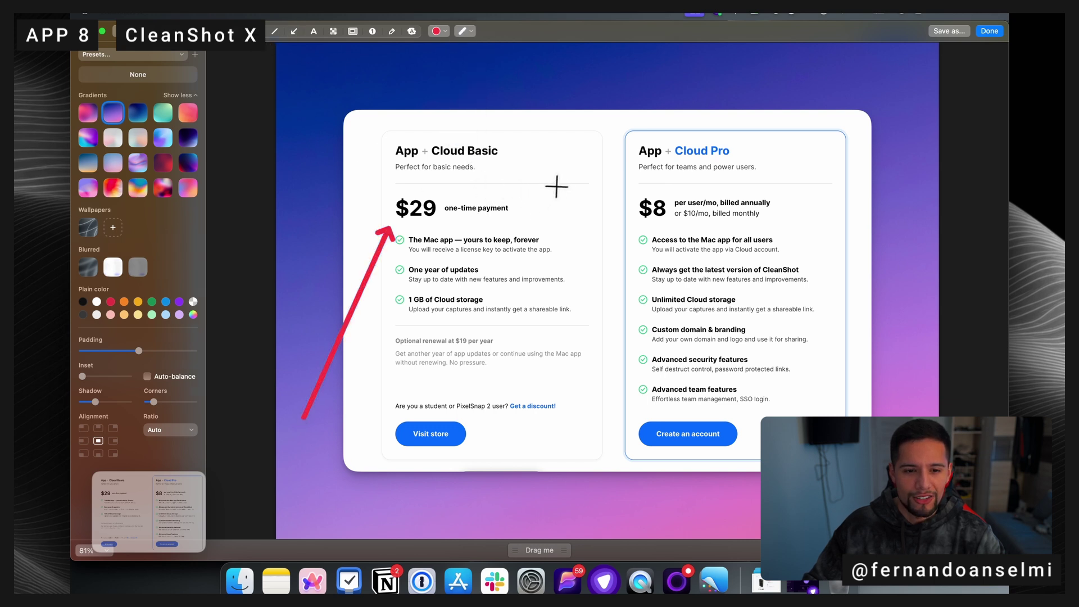
pyautogui.moveTo(560, 184); pyautogui.dragTo(371, 226)
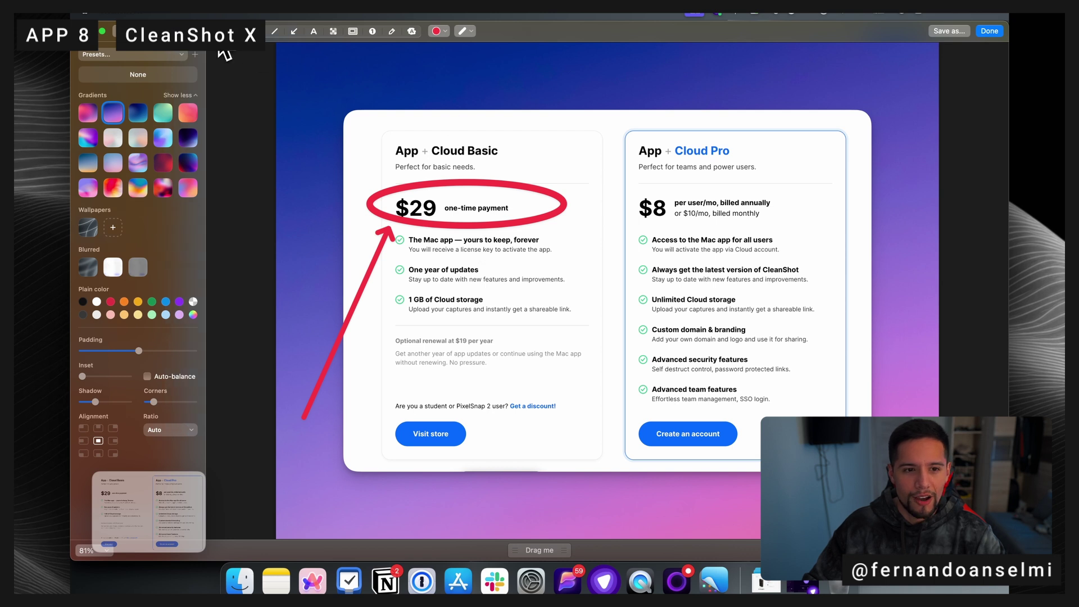
pyautogui.click(419, 76)
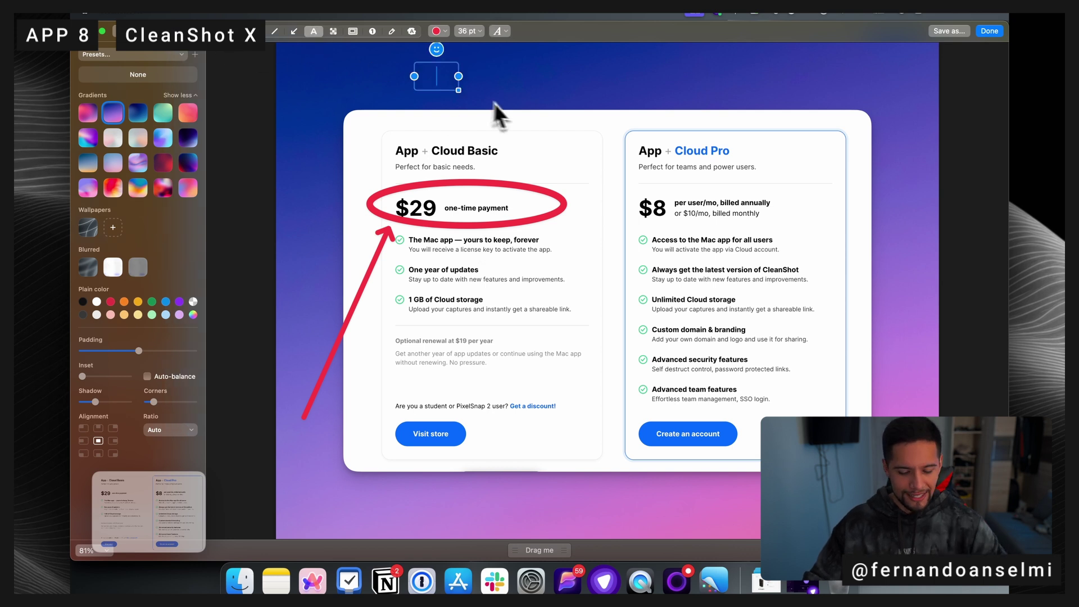
pyautogui.write('Cleanshot is amazing!')
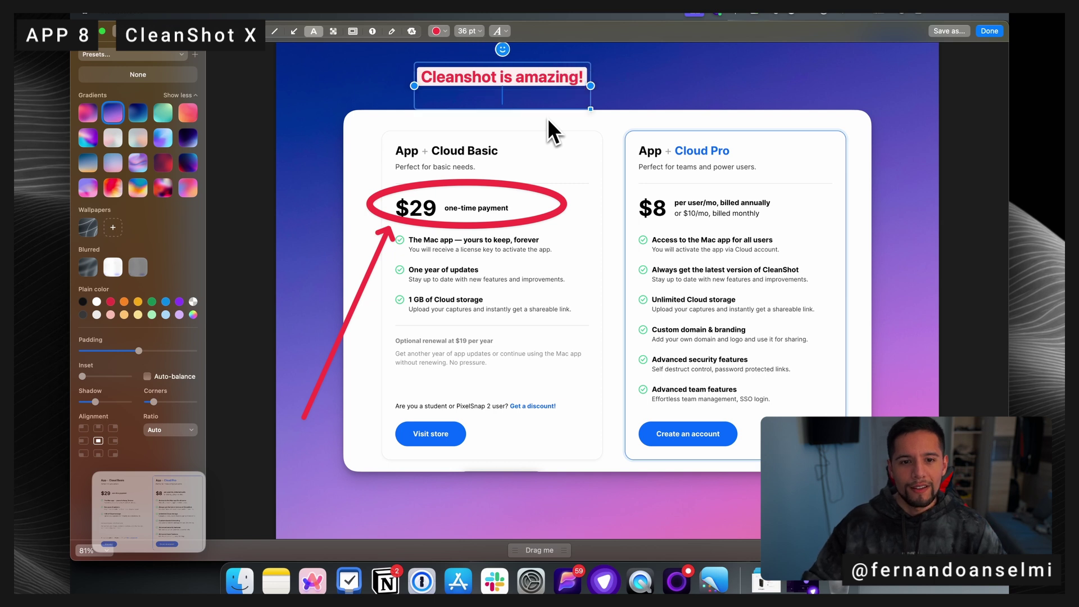
pyautogui.click(697, 109)
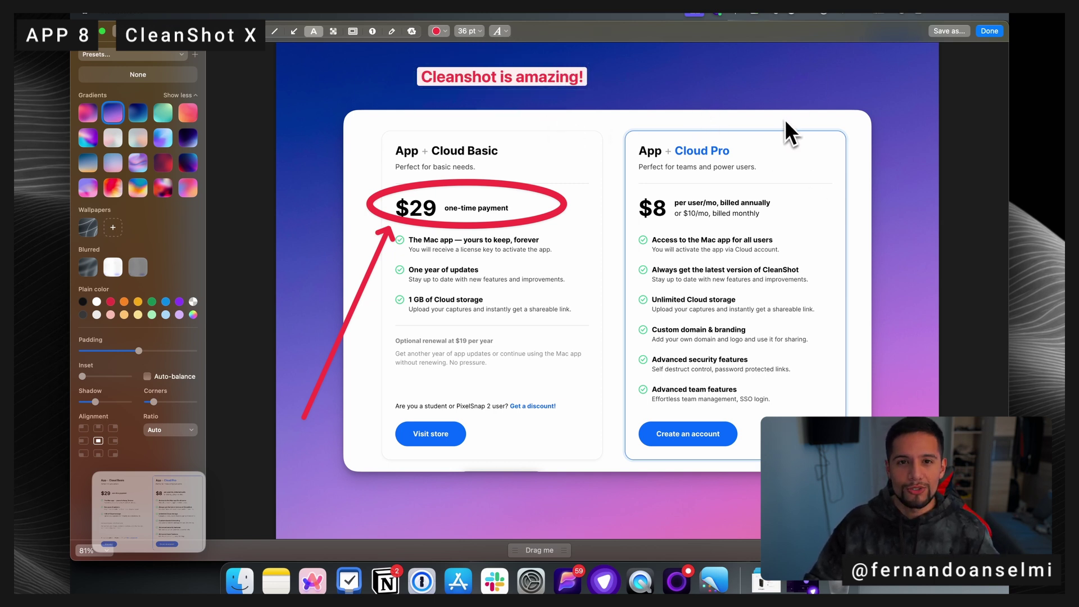
# Step: Finish annotating, save the screenshot to Downloads, and open the saved file in Preview
pyautogui.click(992, 34)
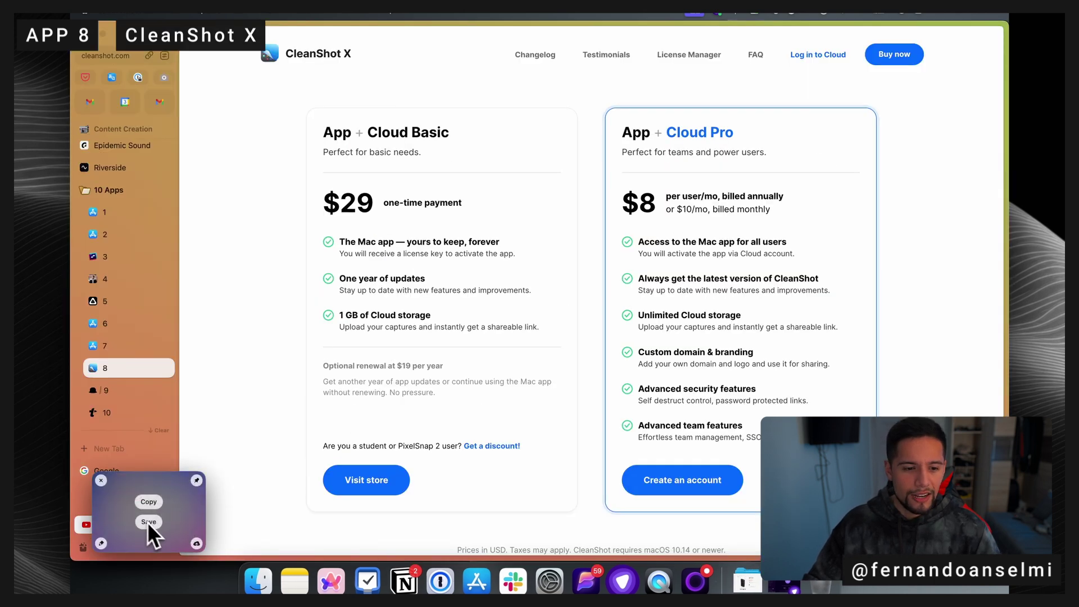
pyautogui.click(150, 523)
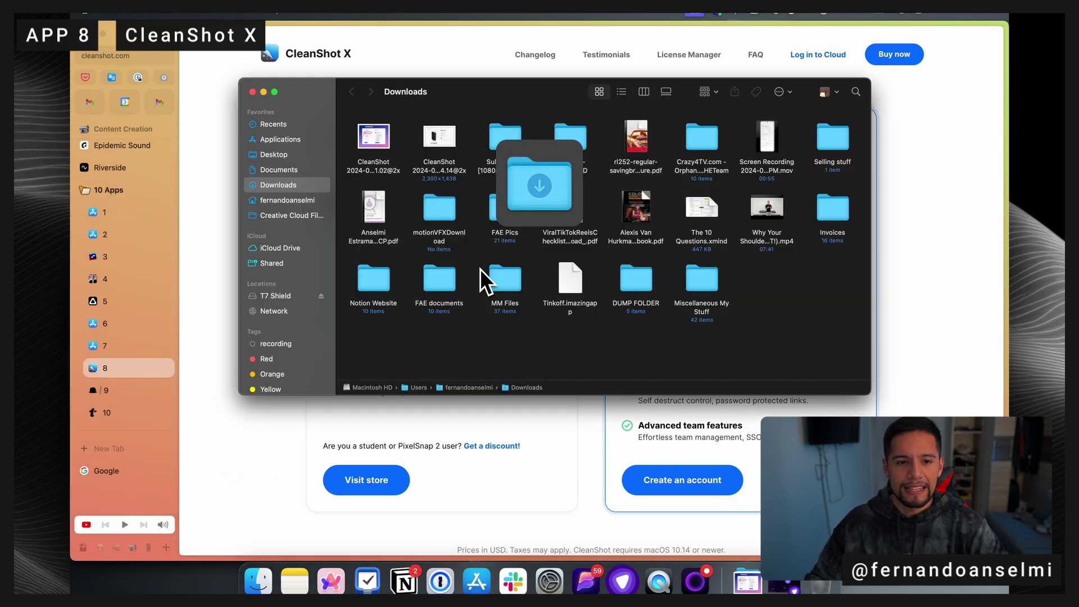
pyautogui.doubleClick(366, 157)
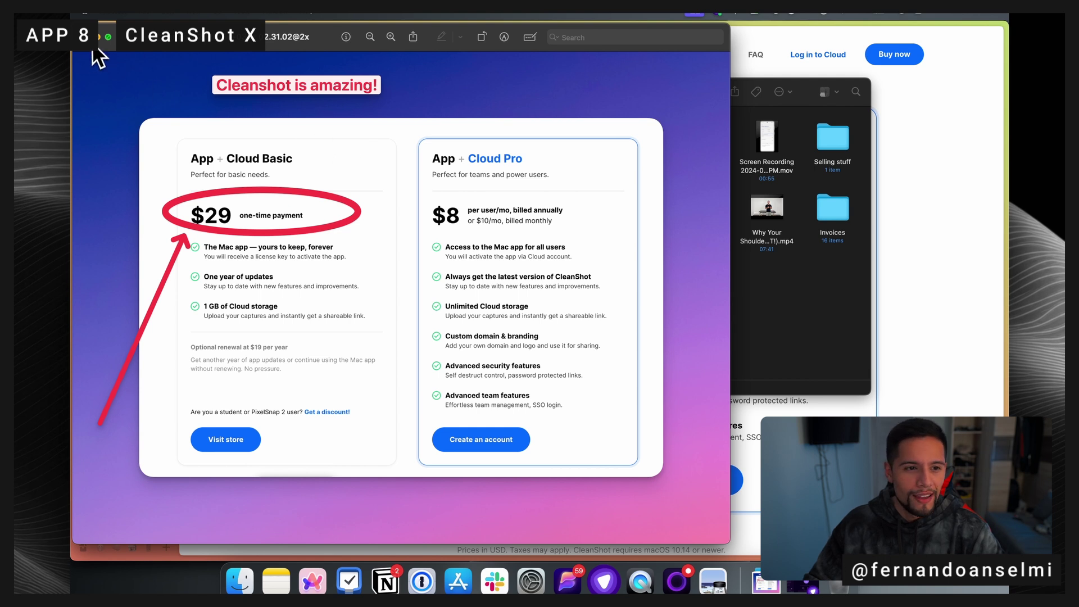
# Step: Close the Preview window and the Downloads Finder window to reveal the pricing page
pyautogui.press('super+w')
pyautogui.click(258, 93)
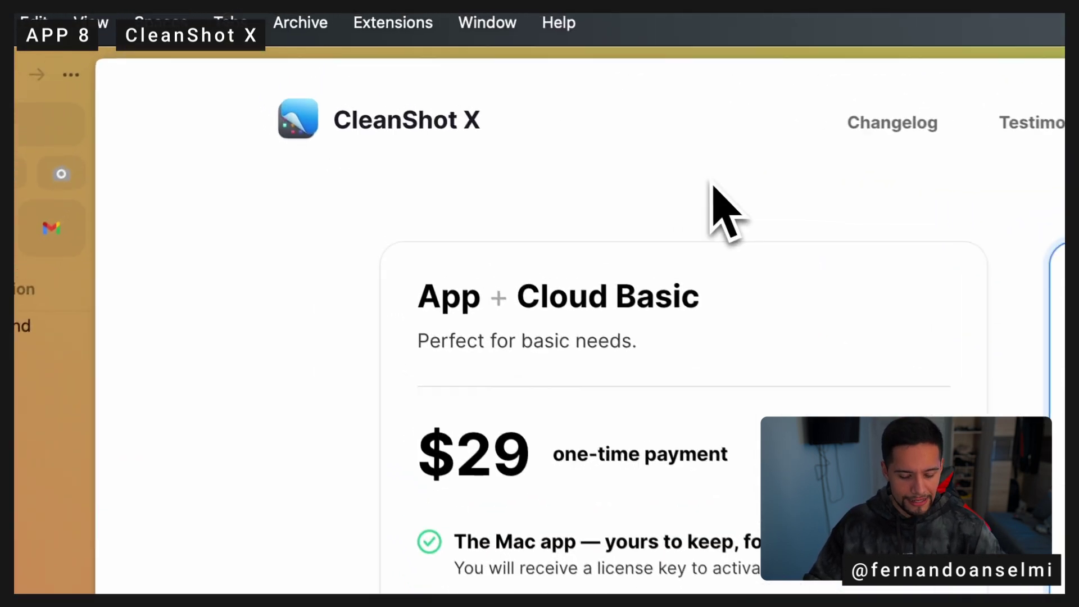
# Step: Capture the CleanShot X name at the pricing page top, then start a new Notepad line
pyautogui.press('super+shift+4')
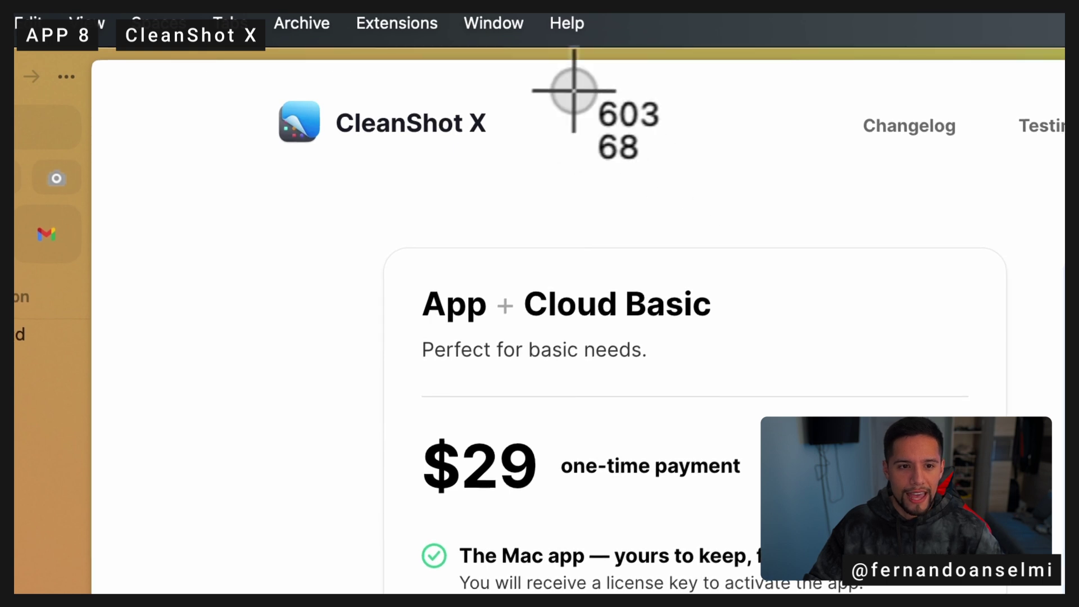
pyautogui.moveTo(593, 86); pyautogui.dragTo(326, 165)
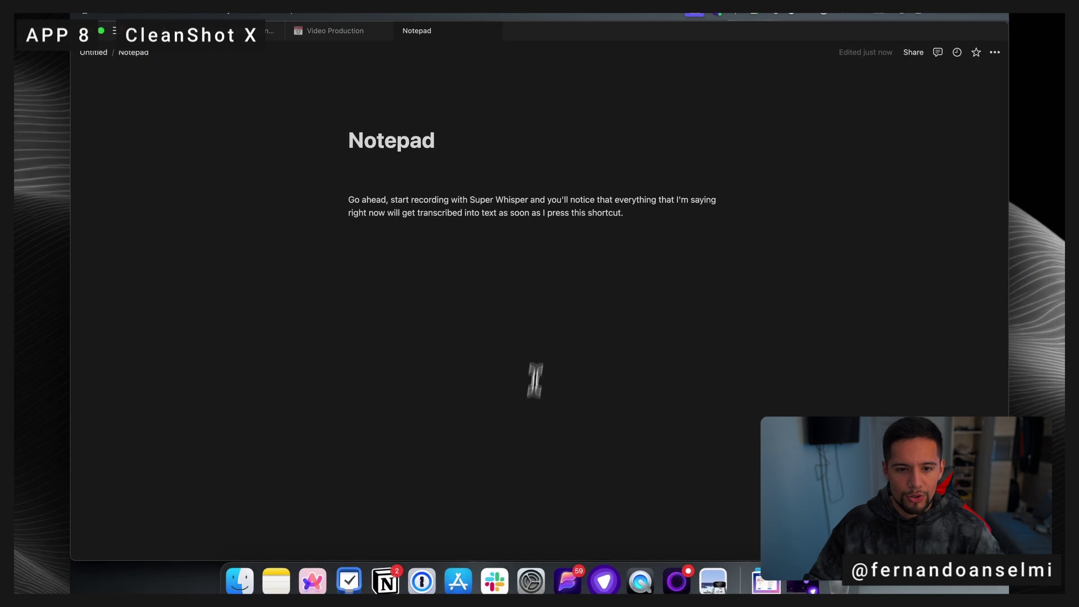
pyautogui.click(634, 248)
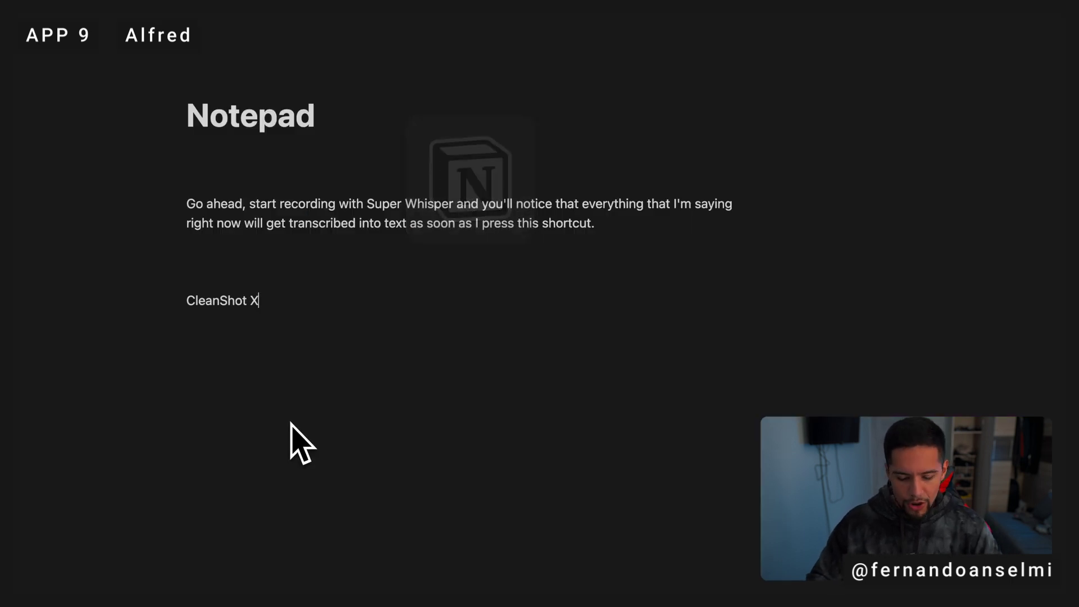
# Step: Add a new line below CleanShot X and try an 'sc' Alfred search before returning to Notepad
pyautogui.press('Return')
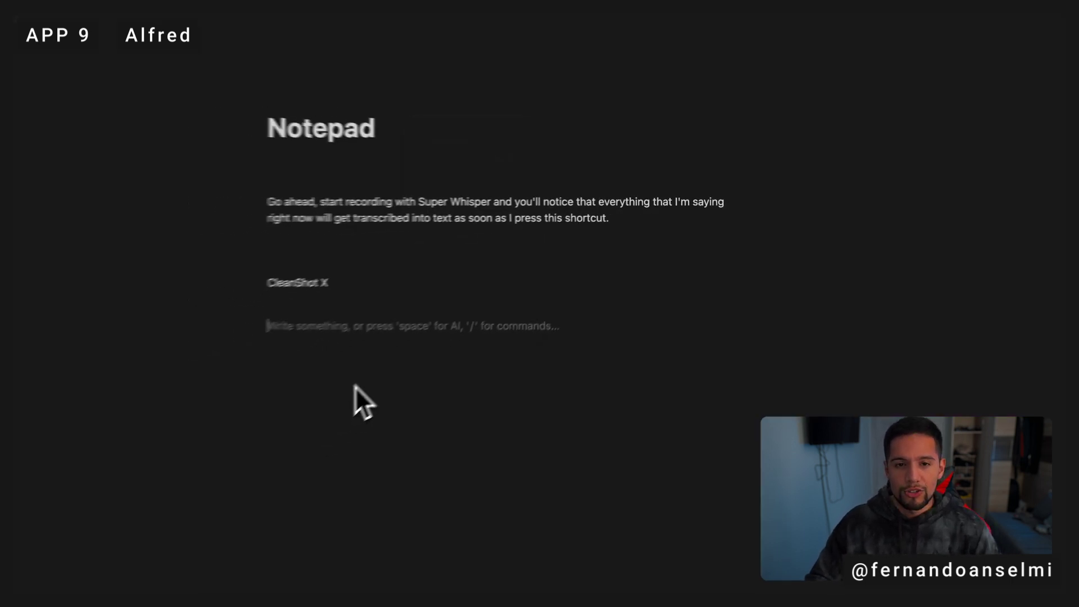
pyautogui.hotkey('alt', 'space')
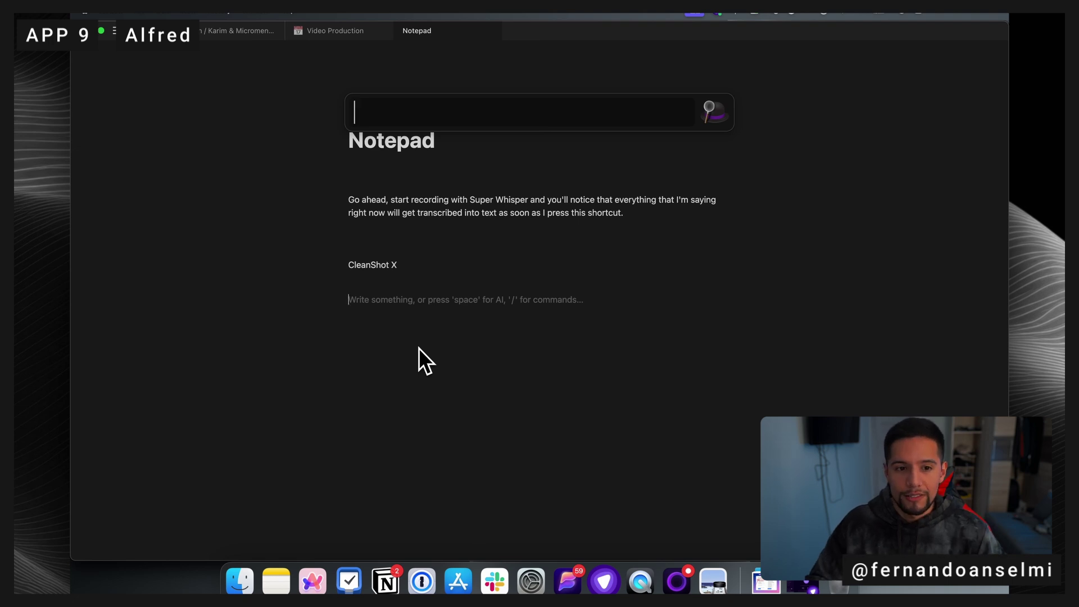
pyautogui.write('sc')
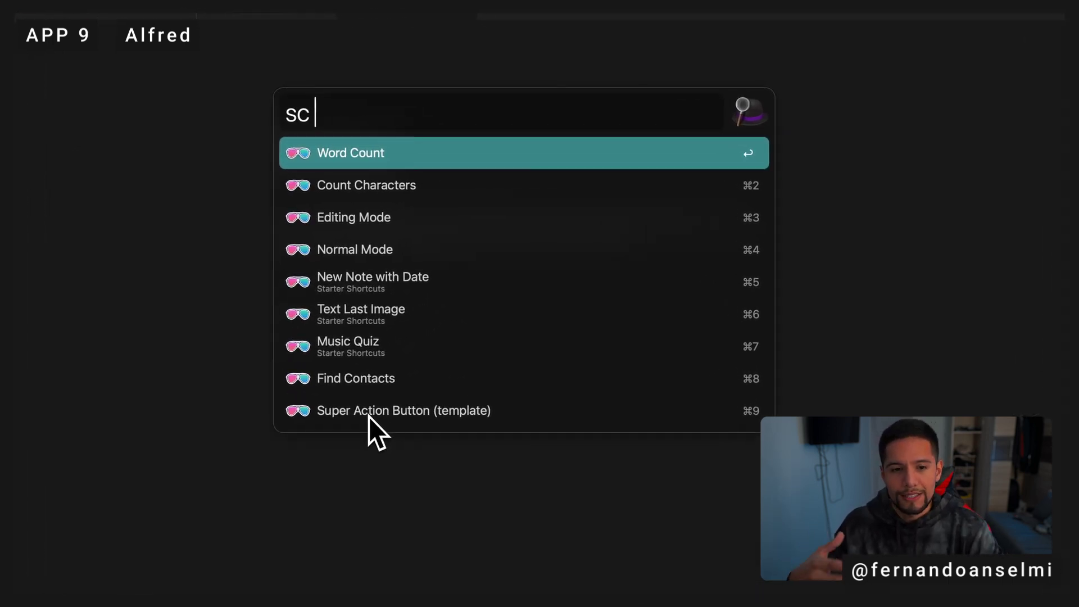
pyautogui.click(443, 212)
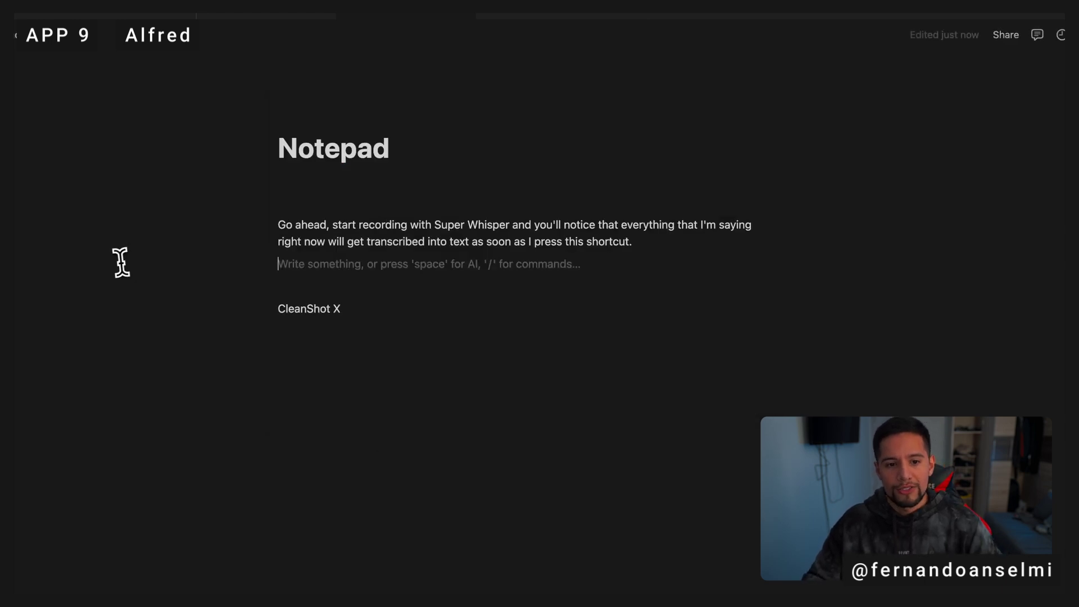
# Step: Run Alfred's Word Count on the selected paragraph, getting 29 characters, then start a new line
pyautogui.moveTo(641, 242); pyautogui.dragTo(260, 224)
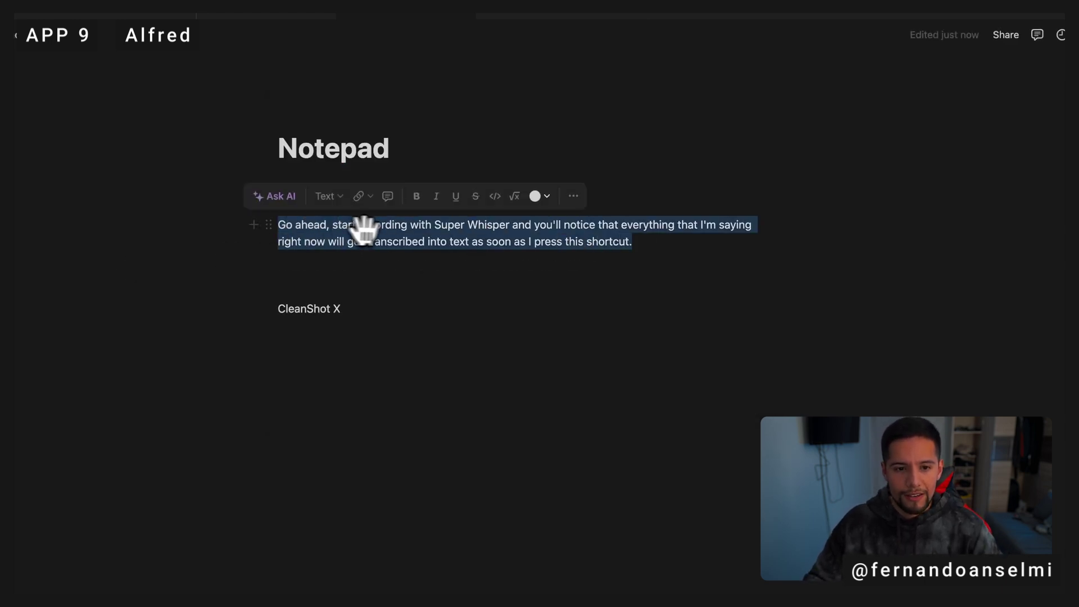
pyautogui.hotkey('alt', 'space')
pyautogui.write('sc')
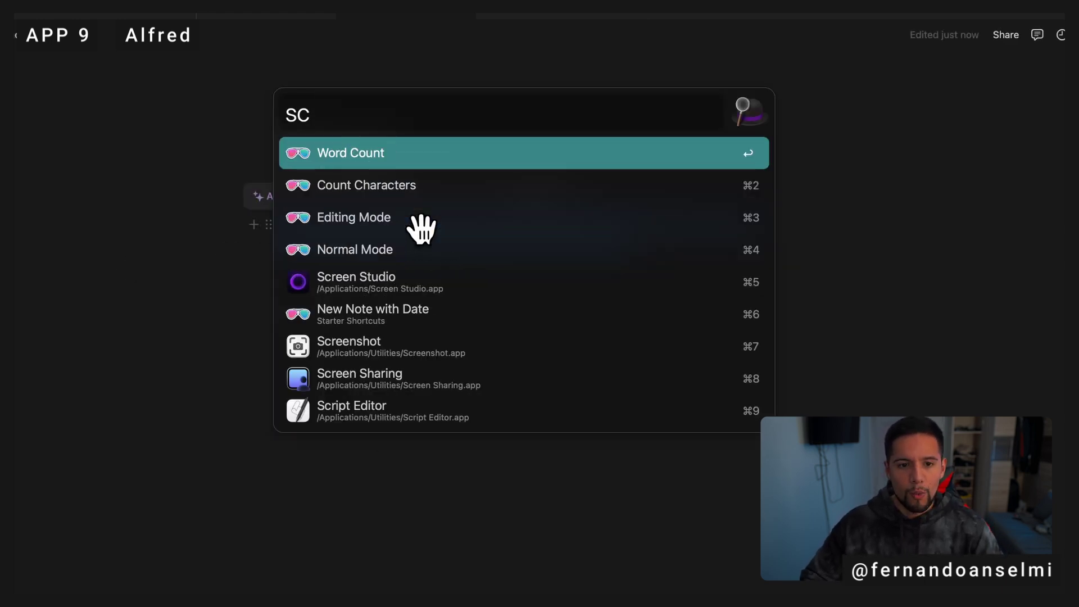
pyautogui.write('\\')
pyautogui.press('BackSpace')
pyautogui.press('Return')
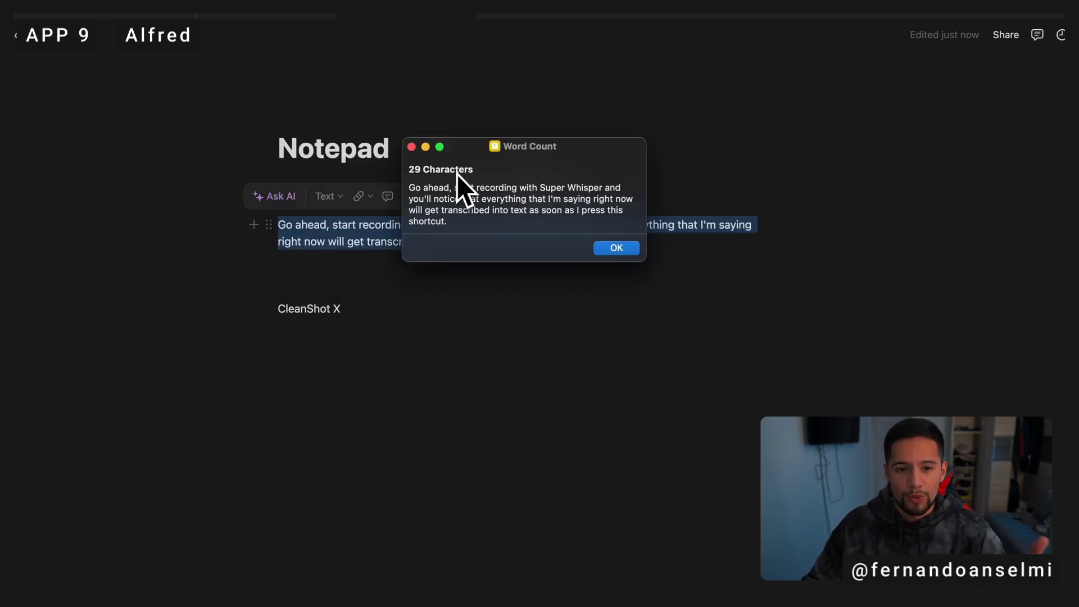
pyautogui.click(411, 147)
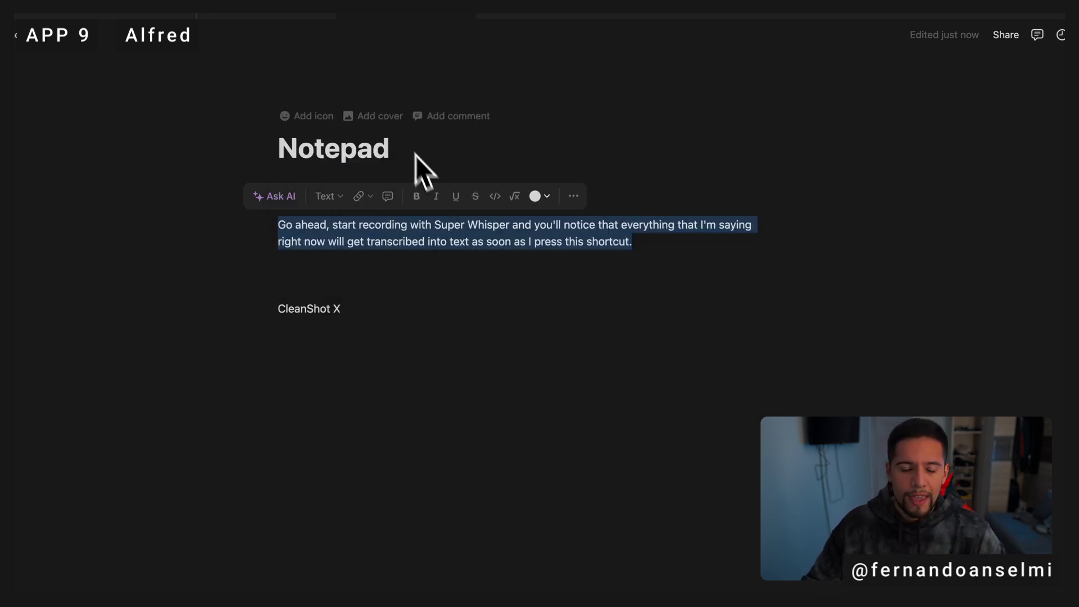
pyautogui.click(495, 337)
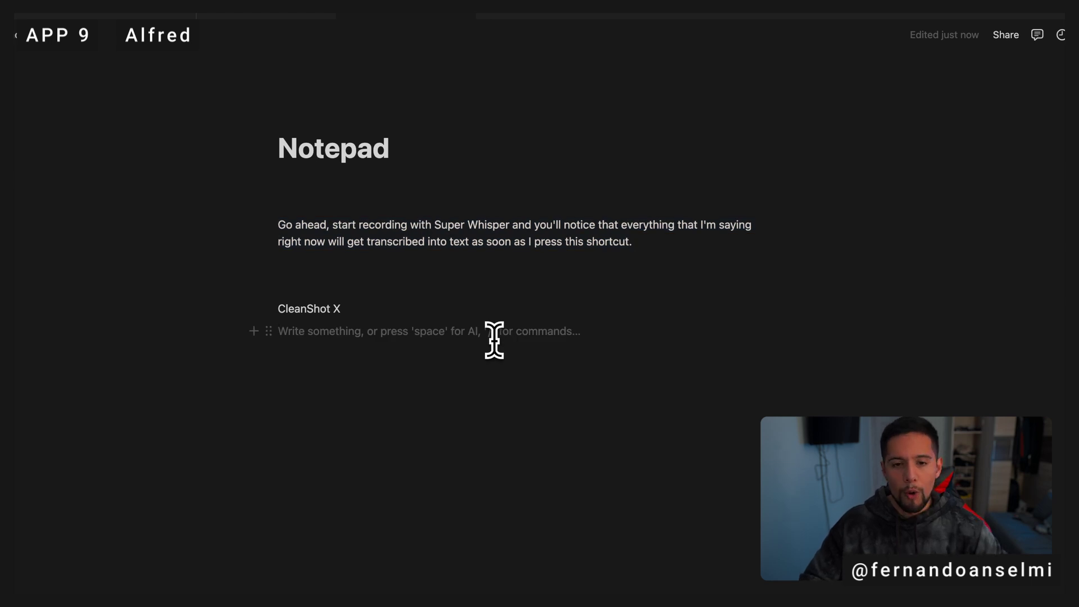
# Step: Open and dismiss Alfred, then view and close the clipboard history twice without pasting
pyautogui.hotkey('alt', 'space')
pyautogui.write('clea')
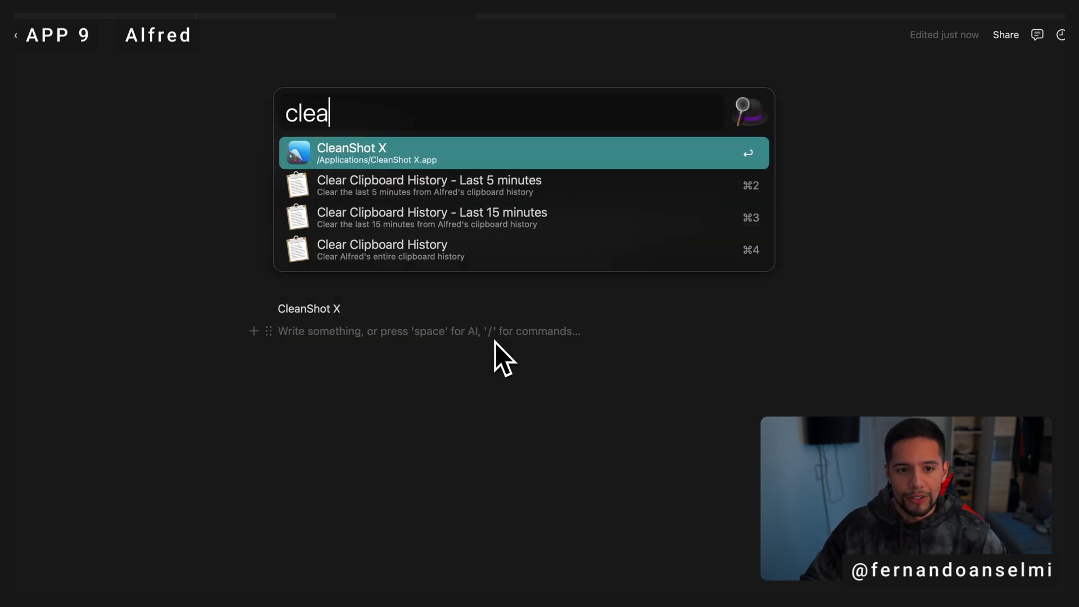
pyautogui.press('BackSpace')
pyautogui.press('BackSpace')
pyautogui.press('BackSpace')
pyautogui.press('BackSpace')
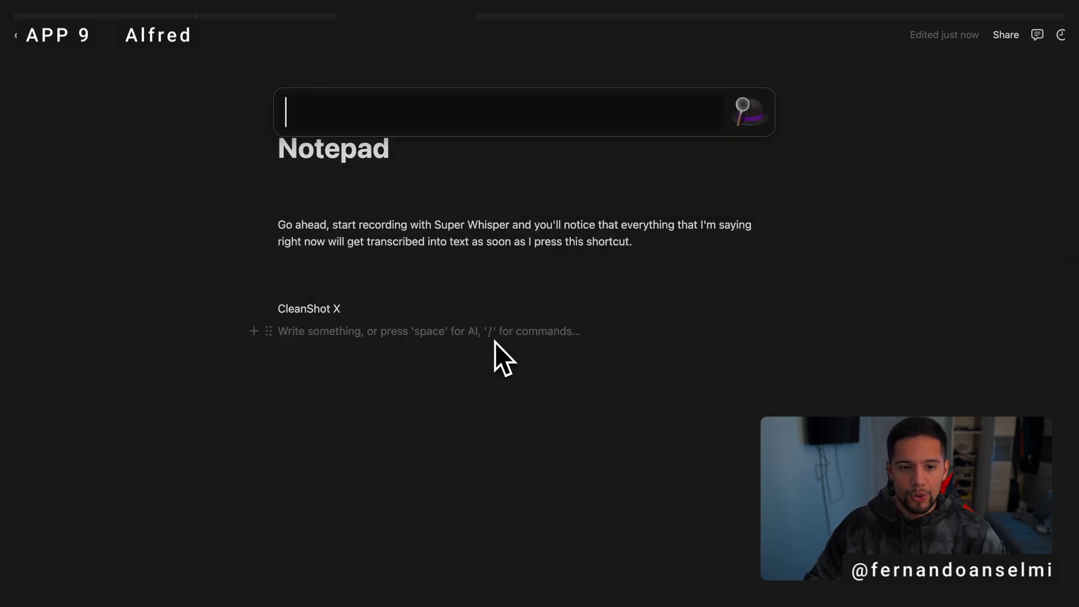
pyautogui.press('Escape')
pyautogui.press('super+alt+c')
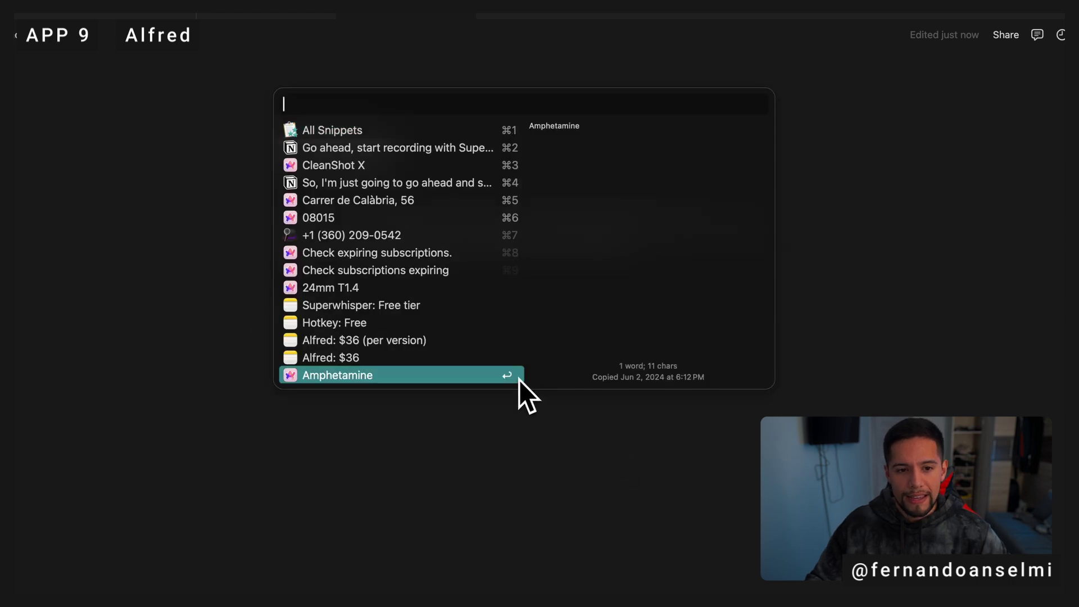
pyautogui.press('Escape')
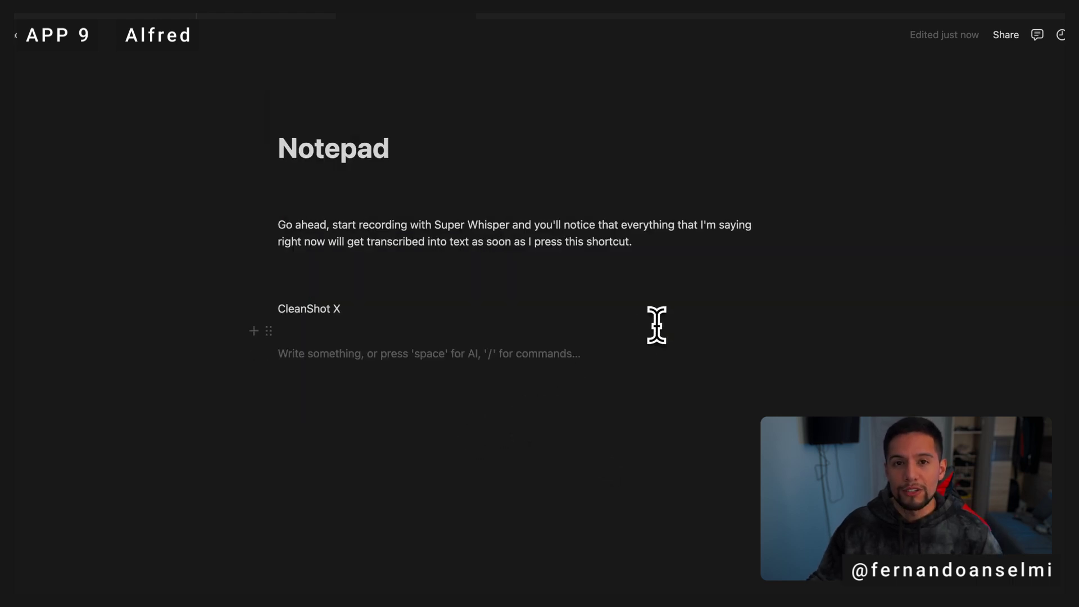
pyautogui.press('super+alt+c')
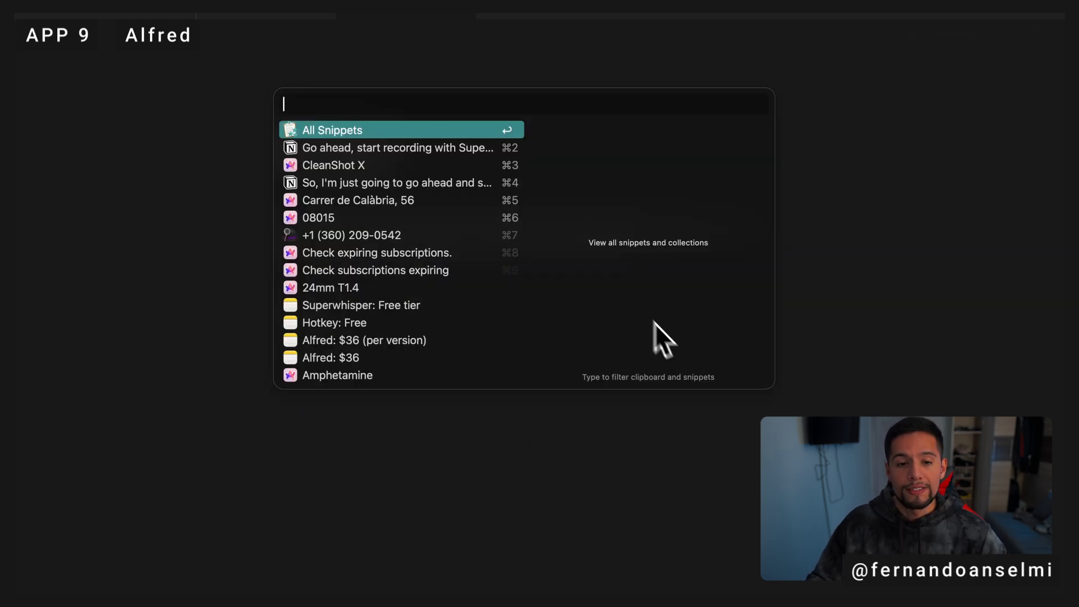
pyautogui.press('Escape')
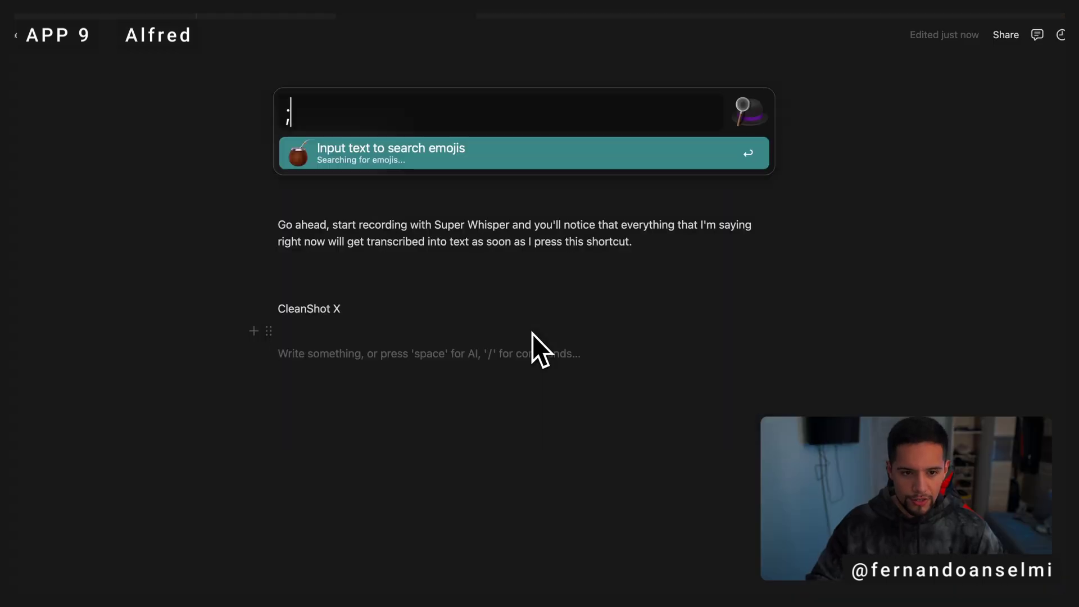
# Step: Insert a smile emoji via Alfred's ':smile' search, paste it repeatedly, and start a new line
pyautogui.write('smile')
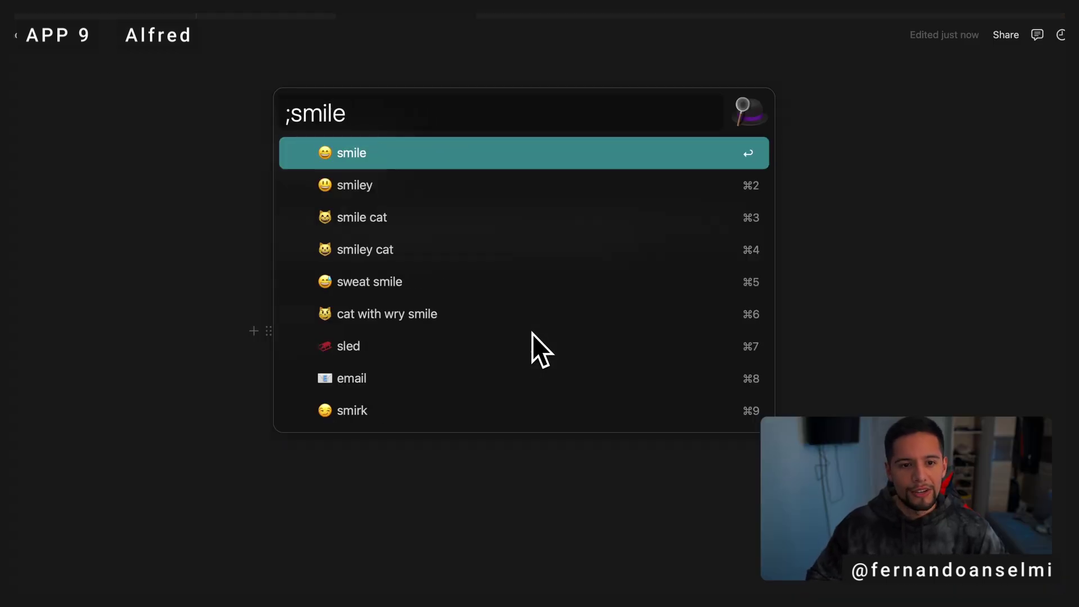
pyautogui.press('Return')
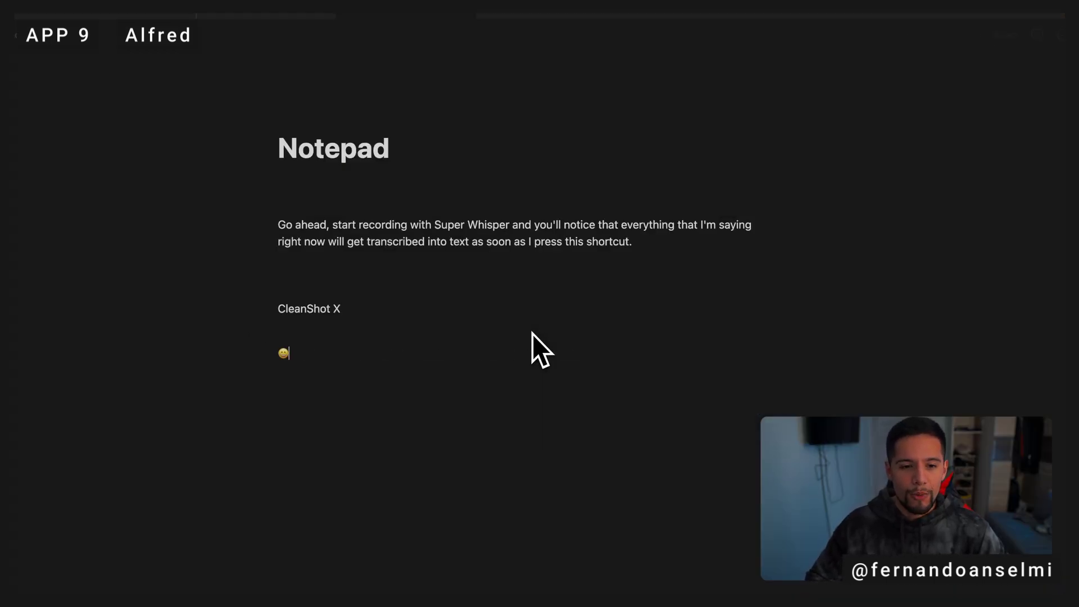
pyautogui.press('super+v')
pyautogui.press('super+v')
pyautogui.press('super+v')
pyautogui.press('super+v')
pyautogui.press('super+v')
pyautogui.press('super+v')
pyautogui.press('super+v')
pyautogui.press('super+v')
pyautogui.press('Return')
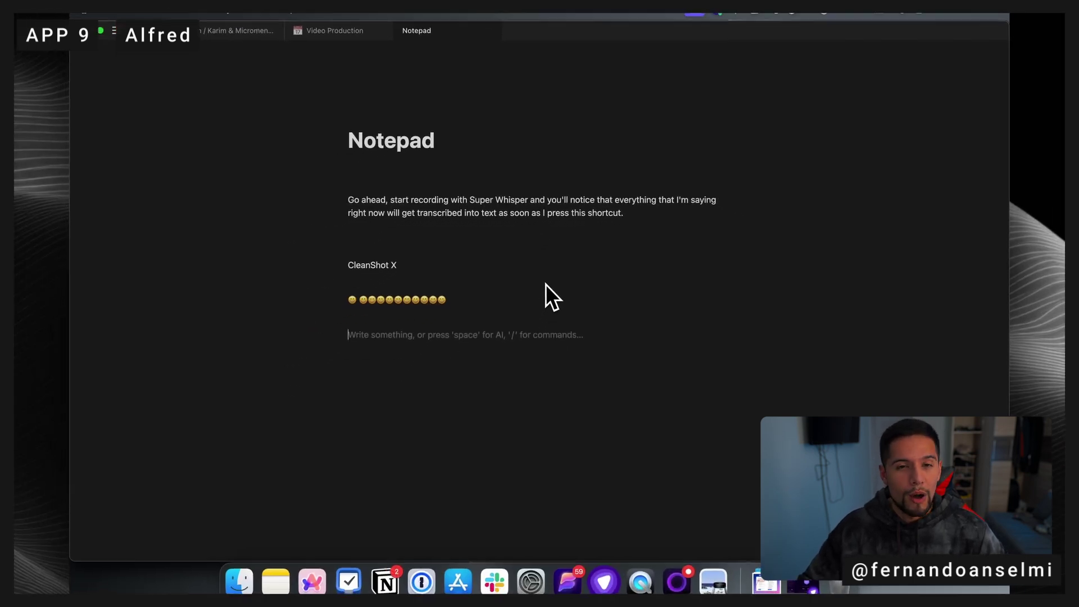
# Step: Search Alfred for the contact by name and open their card showing the mobile number, then close it
pyautogui.hotkey('alt', 'space')
pyautogui.write('fernandoan')
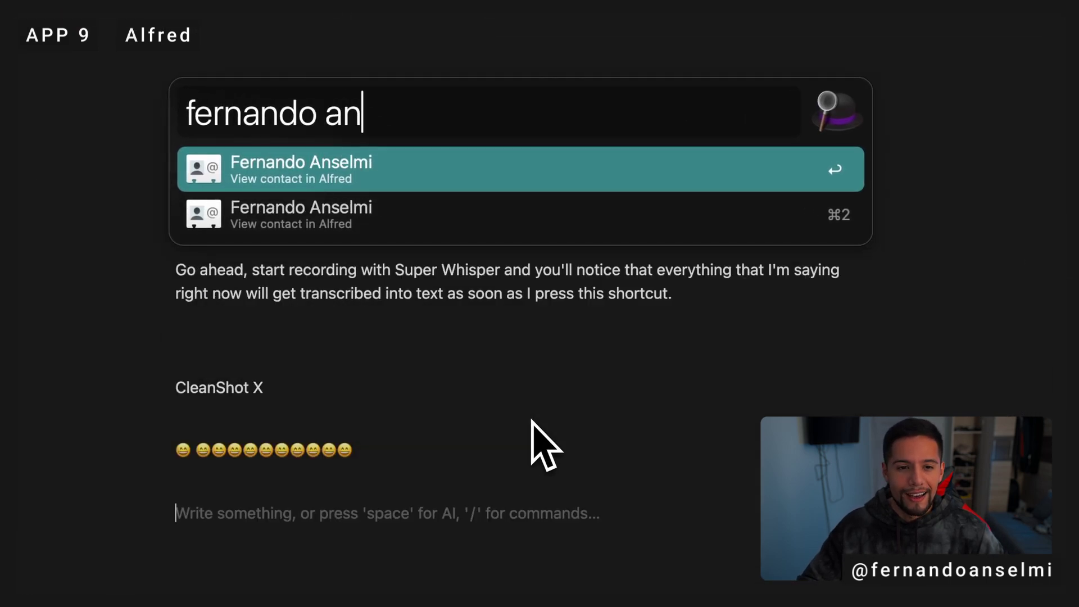
pyautogui.press('Return')
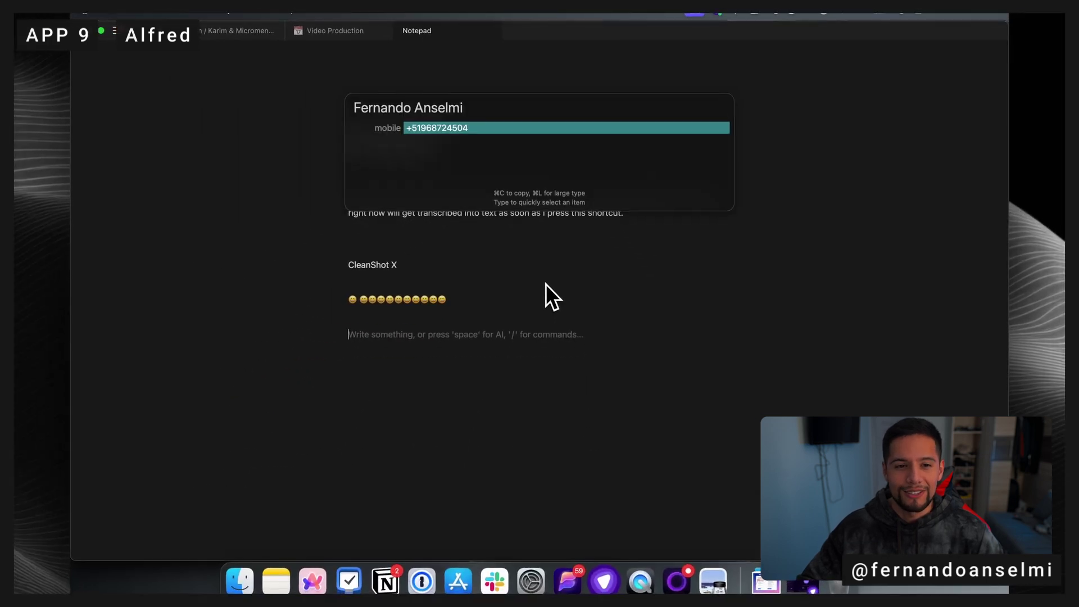
pyautogui.press('super+c')
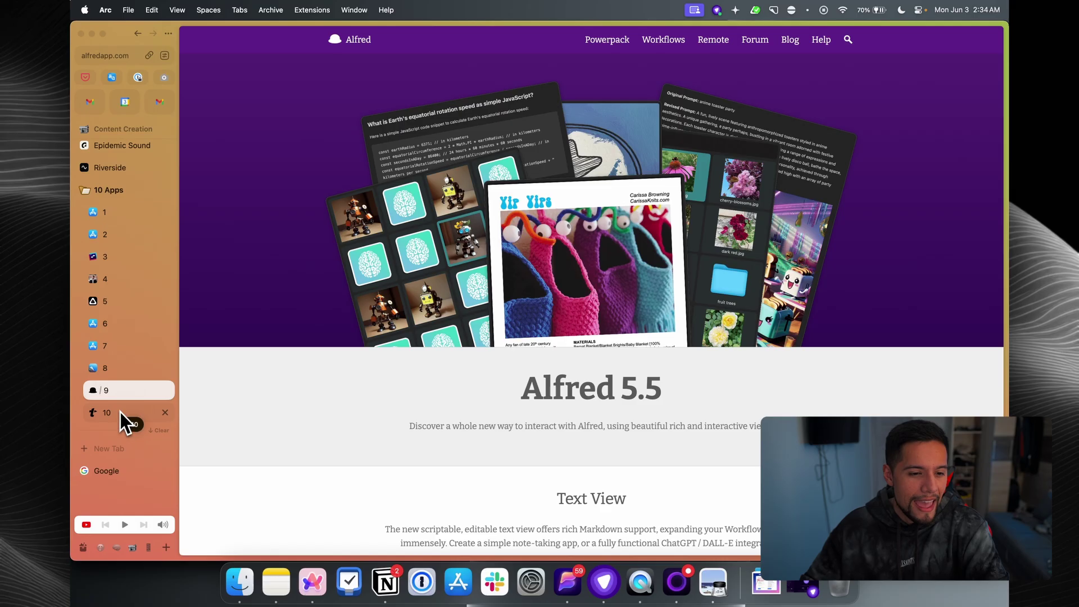
# Step: Load the textexpander.com pricing page from sidebar tab 10 in Arc
pyautogui.click(121, 413)
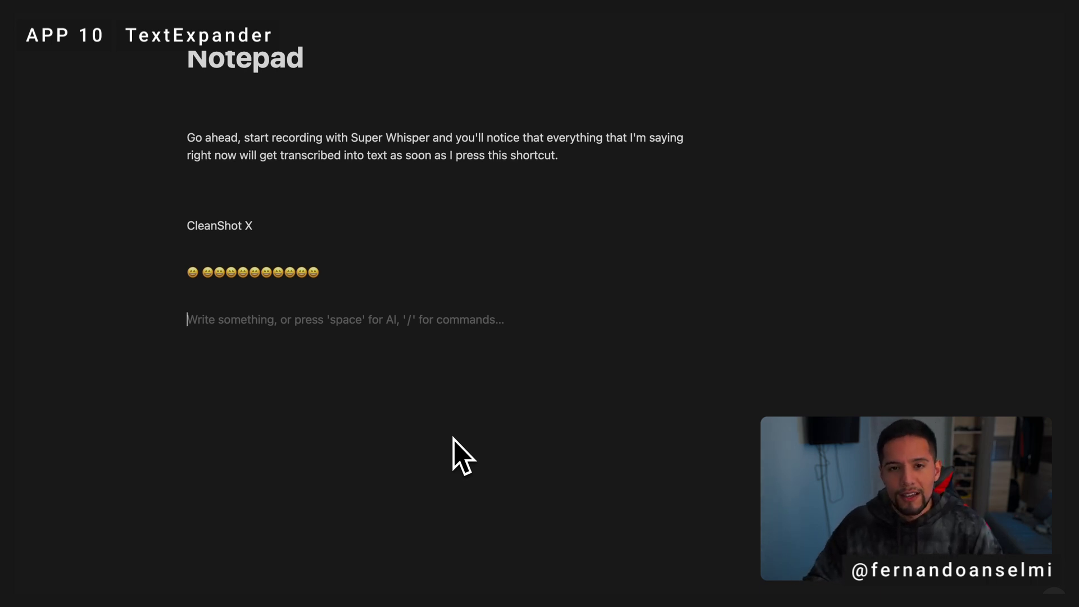
# Step: Expand the '%casual' snippet into the 'Correct the following text…' prompt, leaving an empty line below
pyautogui.write('%')
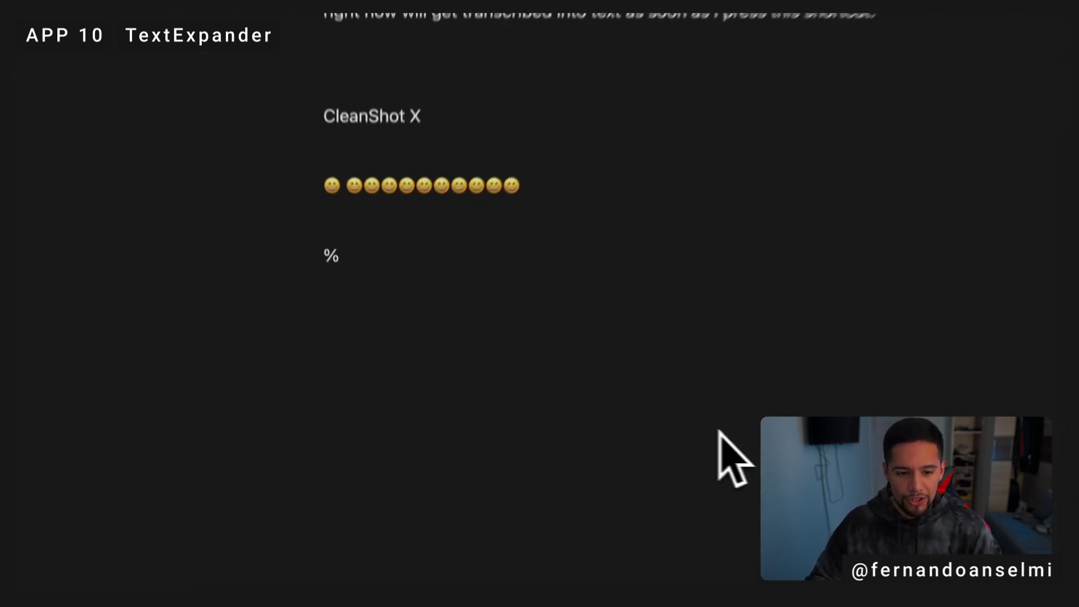
pyautogui.write('em')
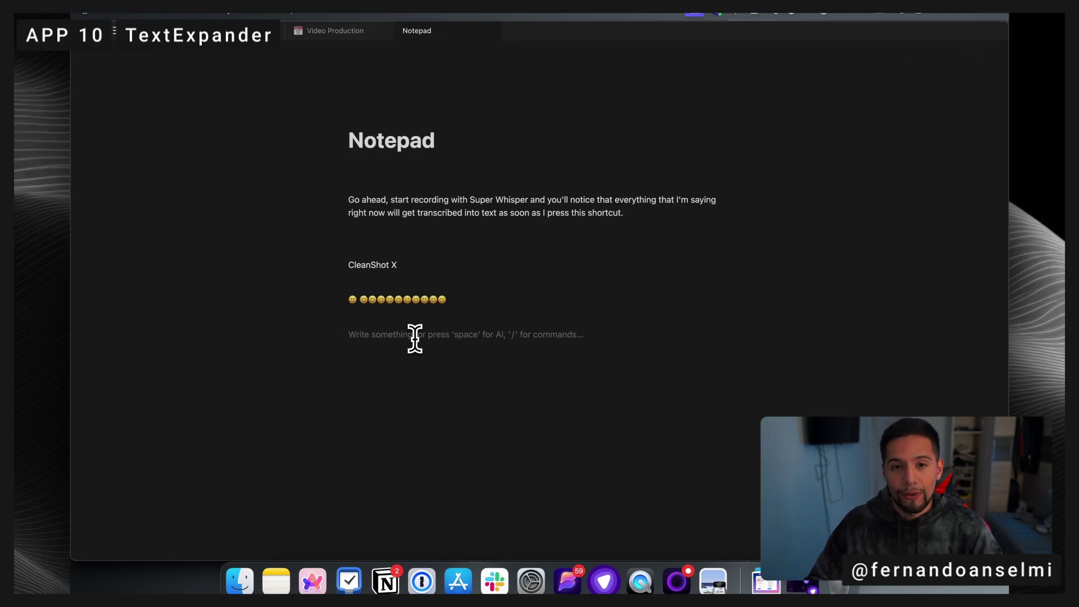
pyautogui.write('%casua')
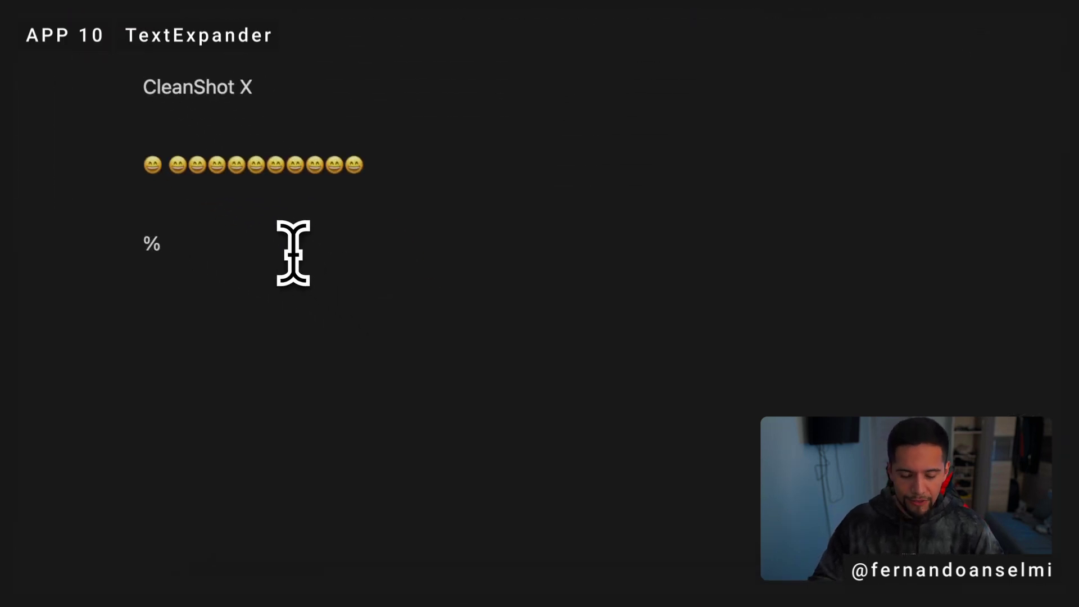
pyautogui.write('l')
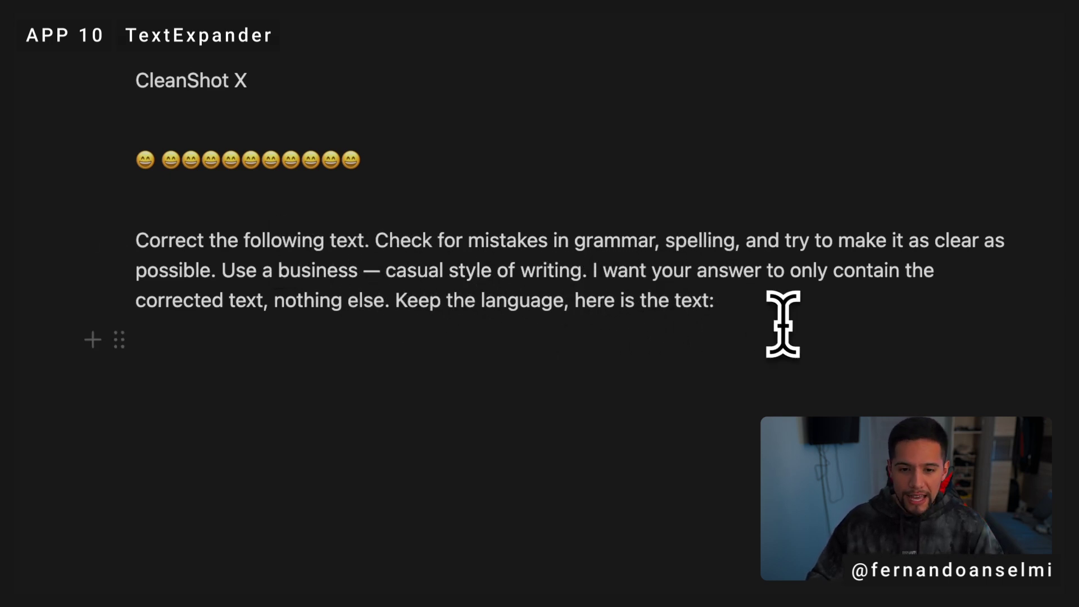
pyautogui.press('Return')
pyautogui.press('Return')
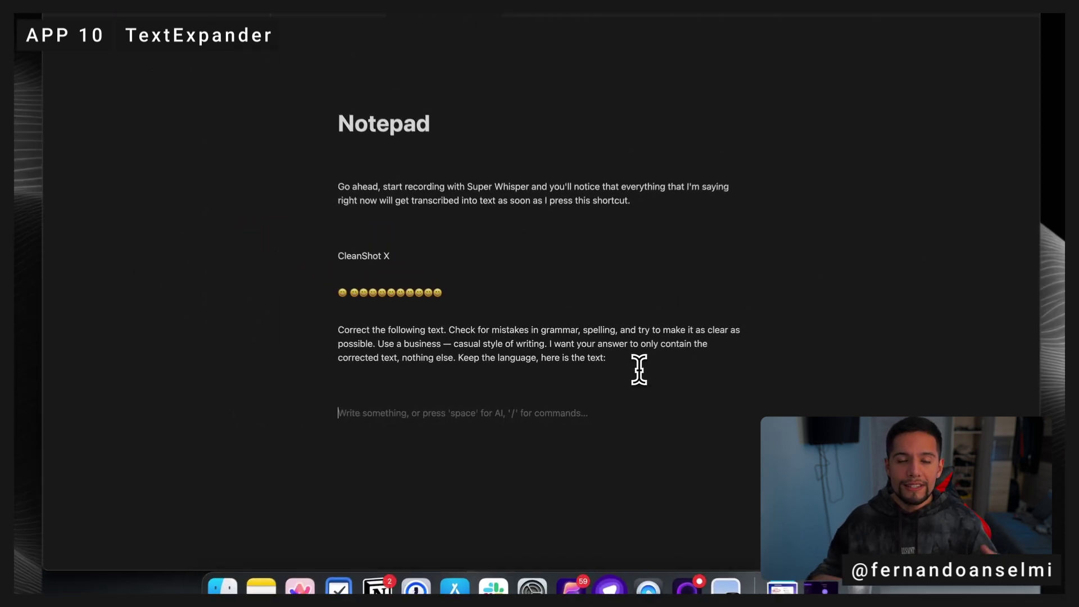